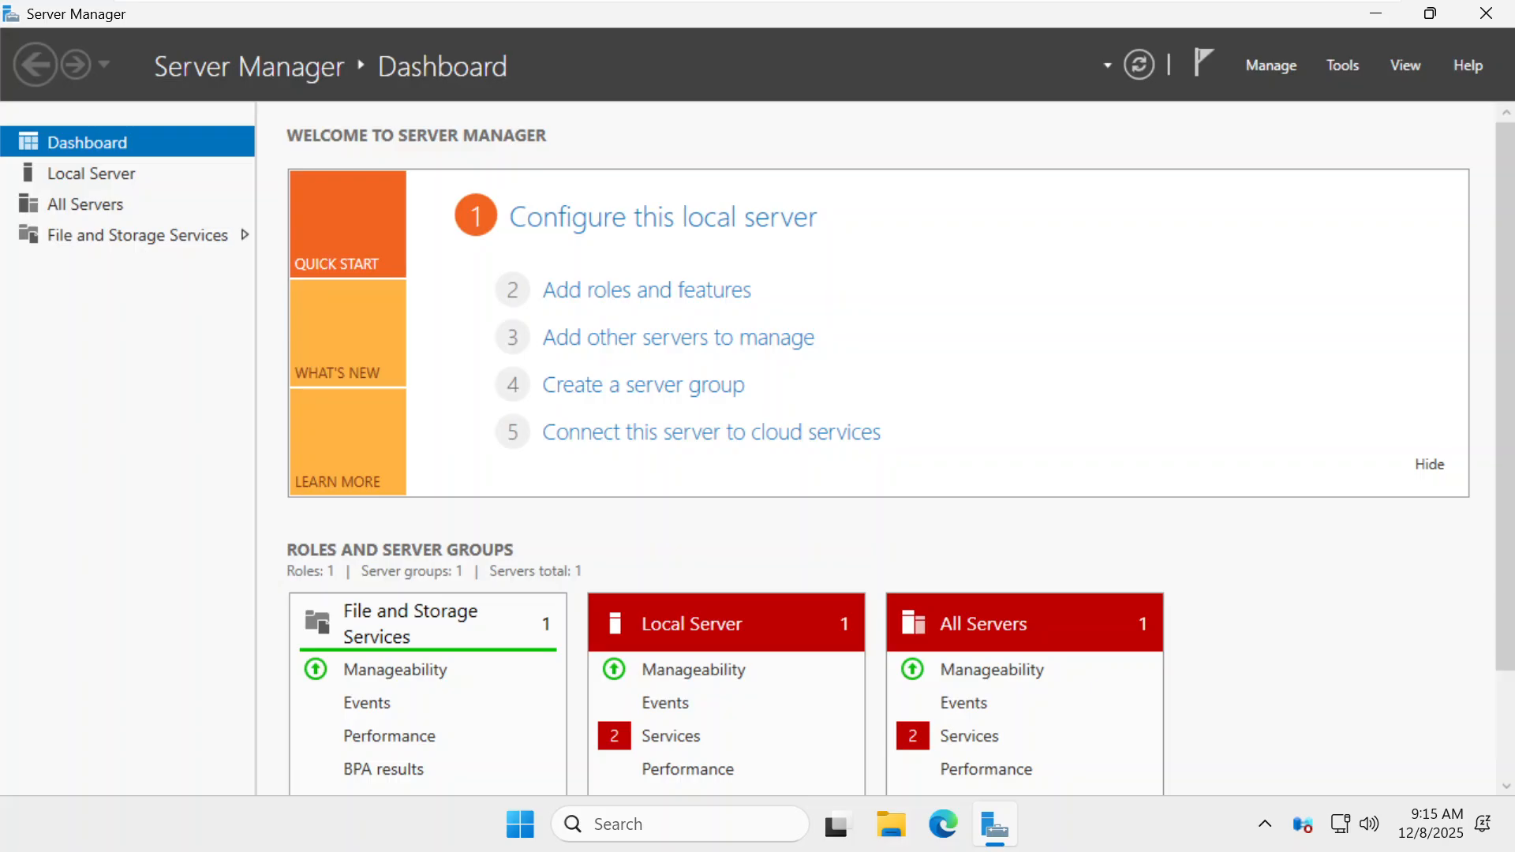
# Open the advanced firewall's properties and set the Domain Profile firewall state to Off
pyautogui.click(1351, 64)
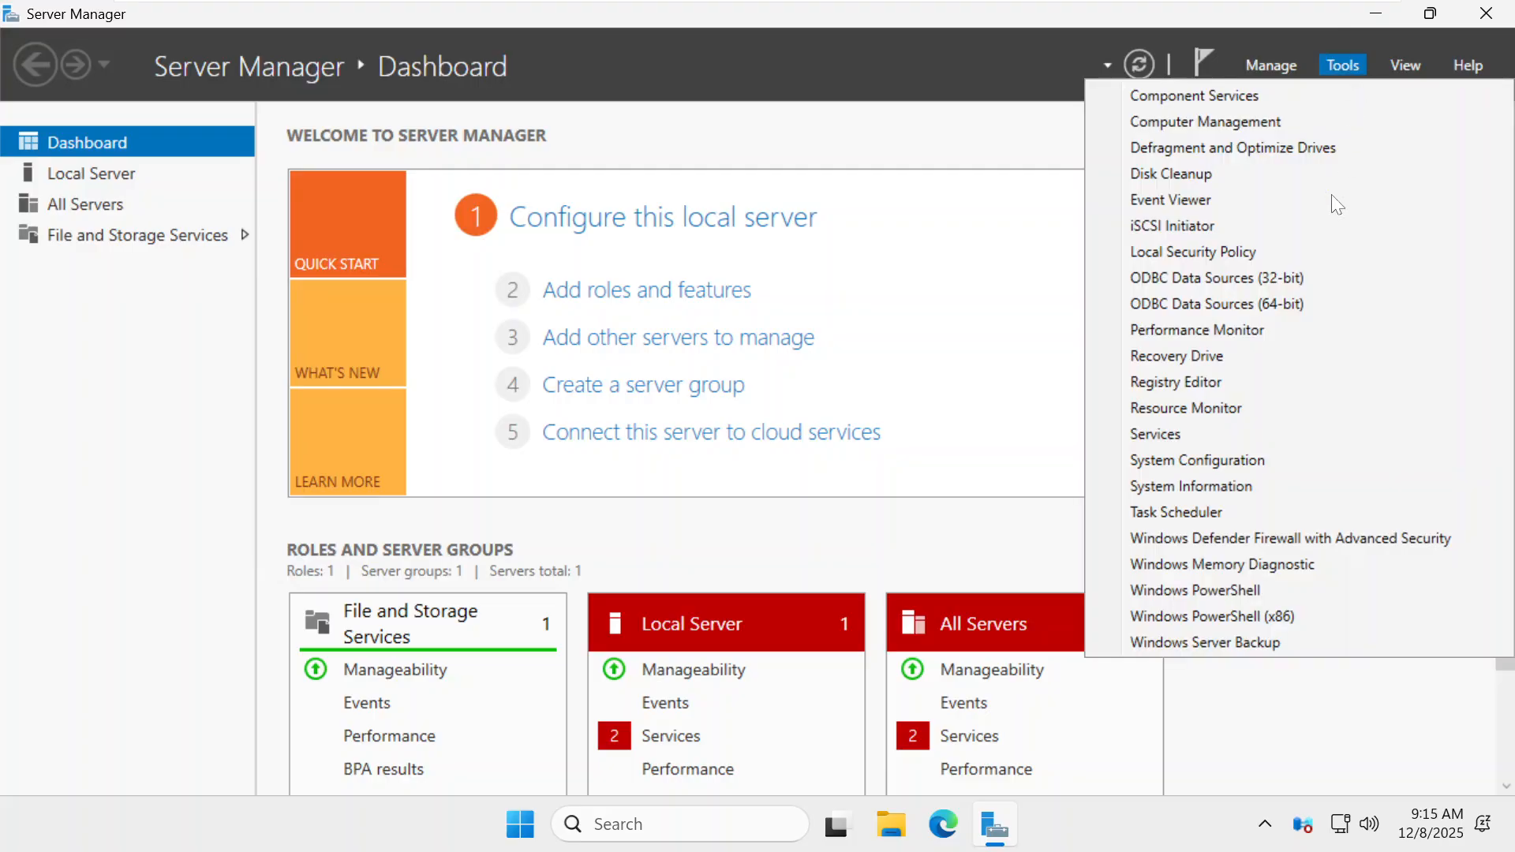
pyautogui.click(1255, 537)
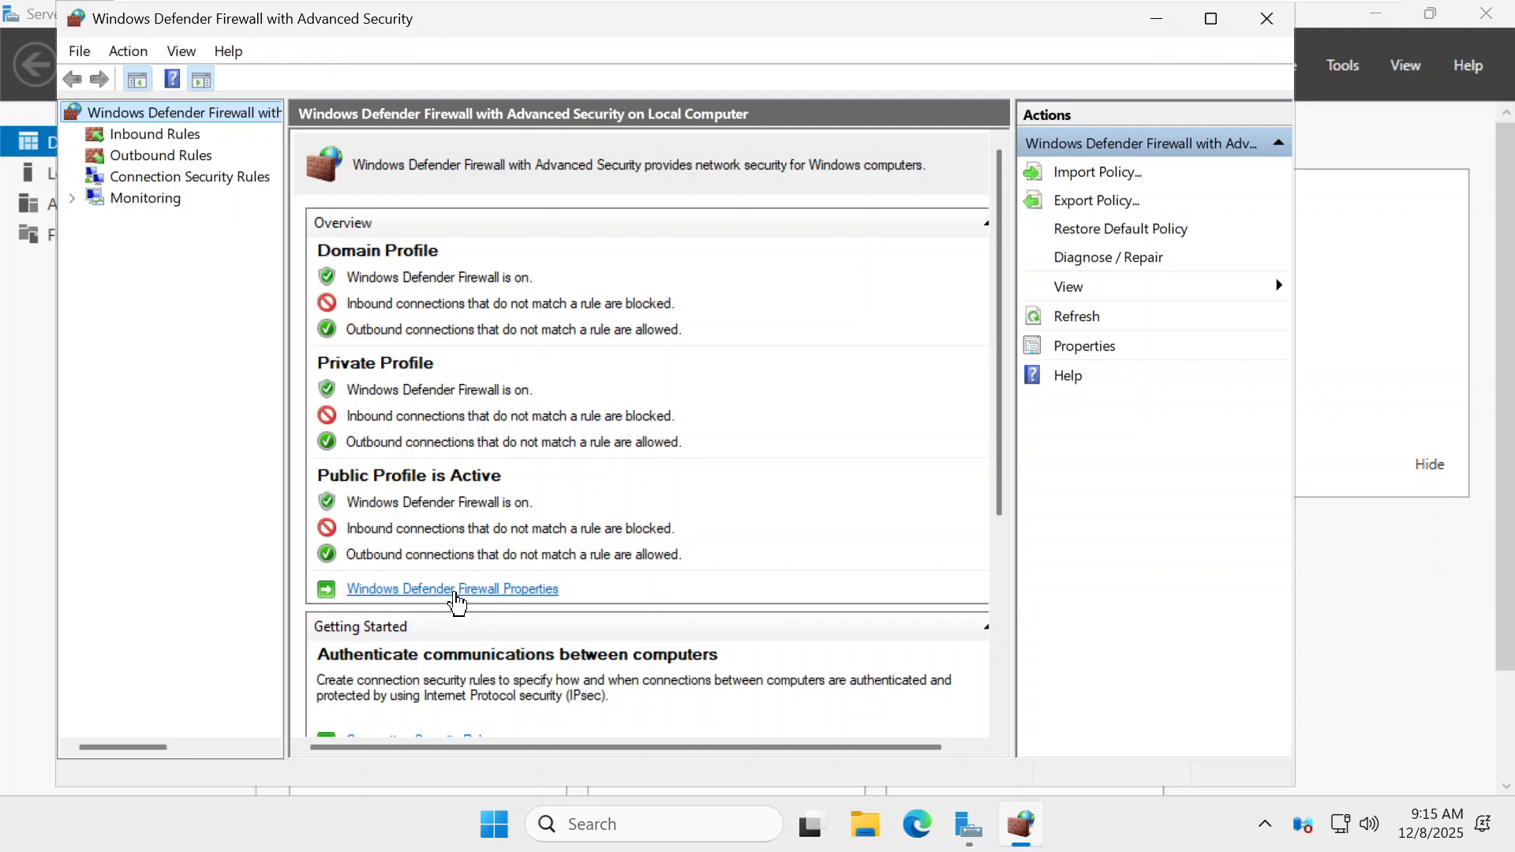
pyautogui.click(456, 590)
pyautogui.click(706, 273)
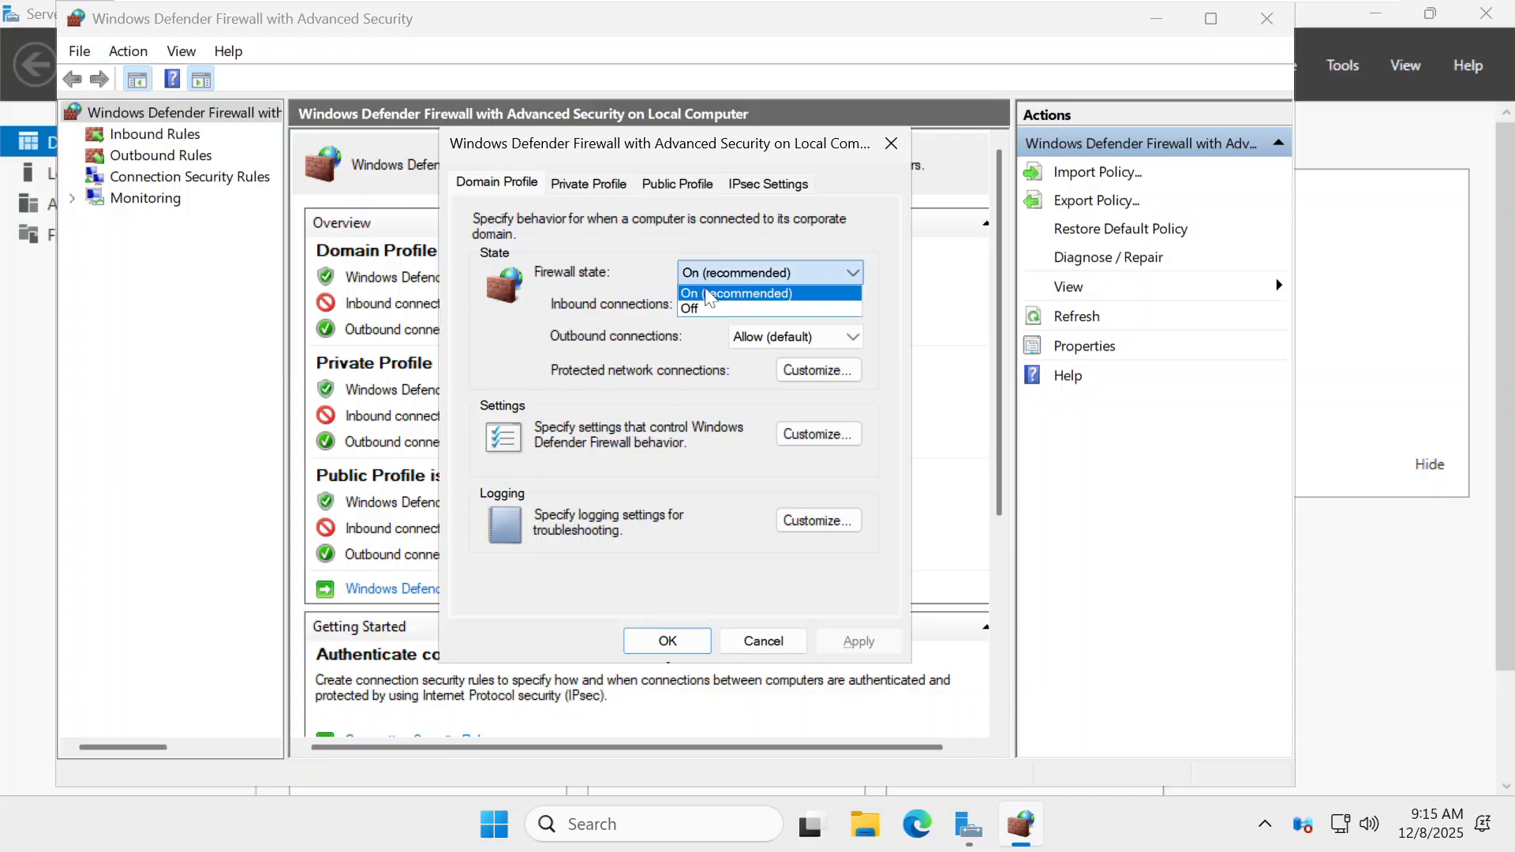
pyautogui.click(702, 309)
# Set the Private and Public Profile firewall states to Off, apply, and close the console
pyautogui.click(623, 183)
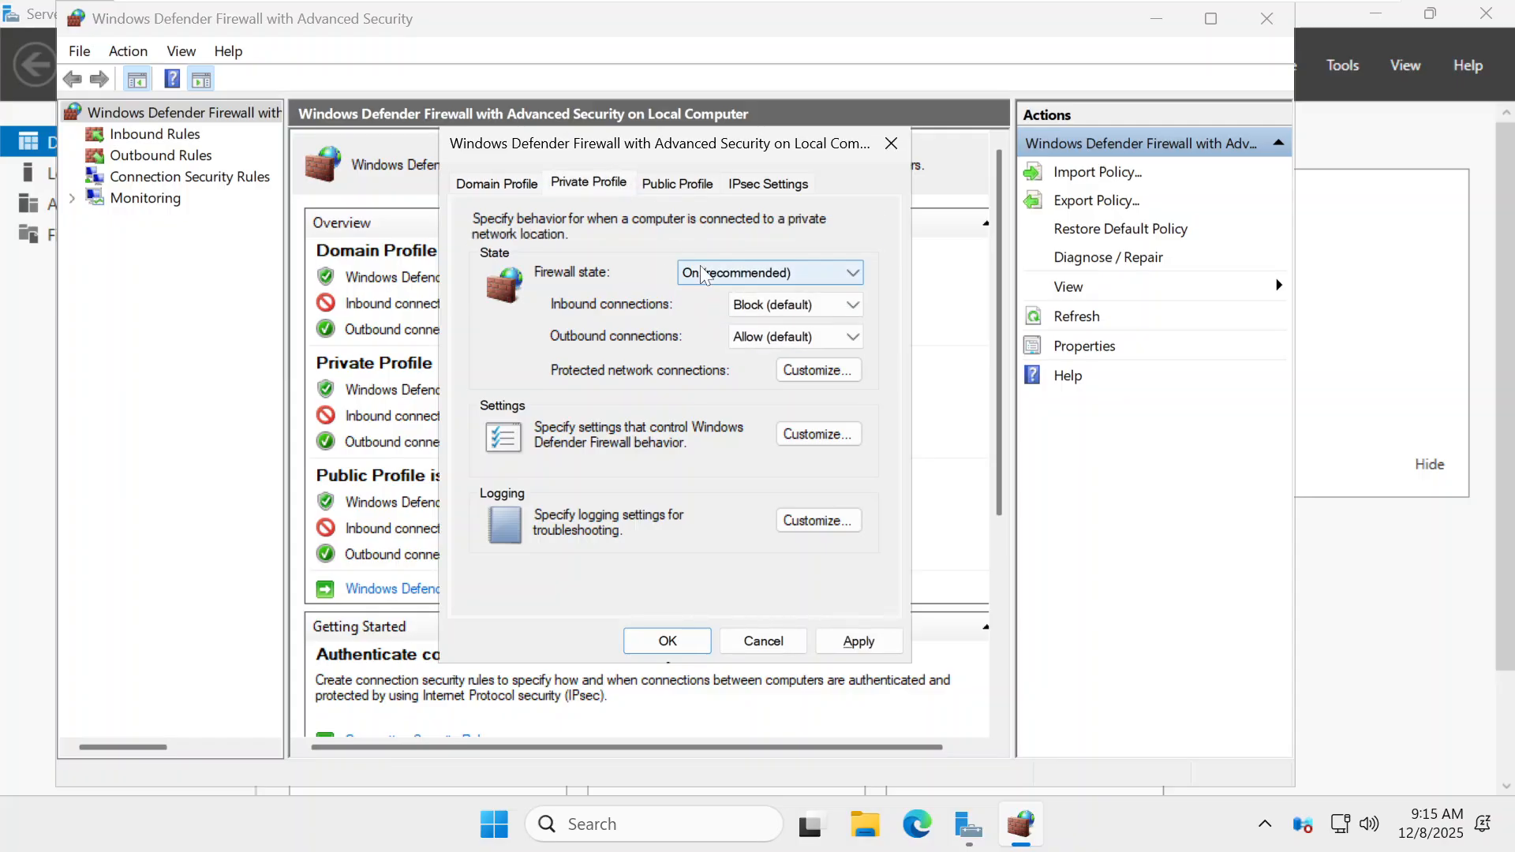
pyautogui.click(702, 273)
pyautogui.click(698, 307)
pyautogui.click(677, 183)
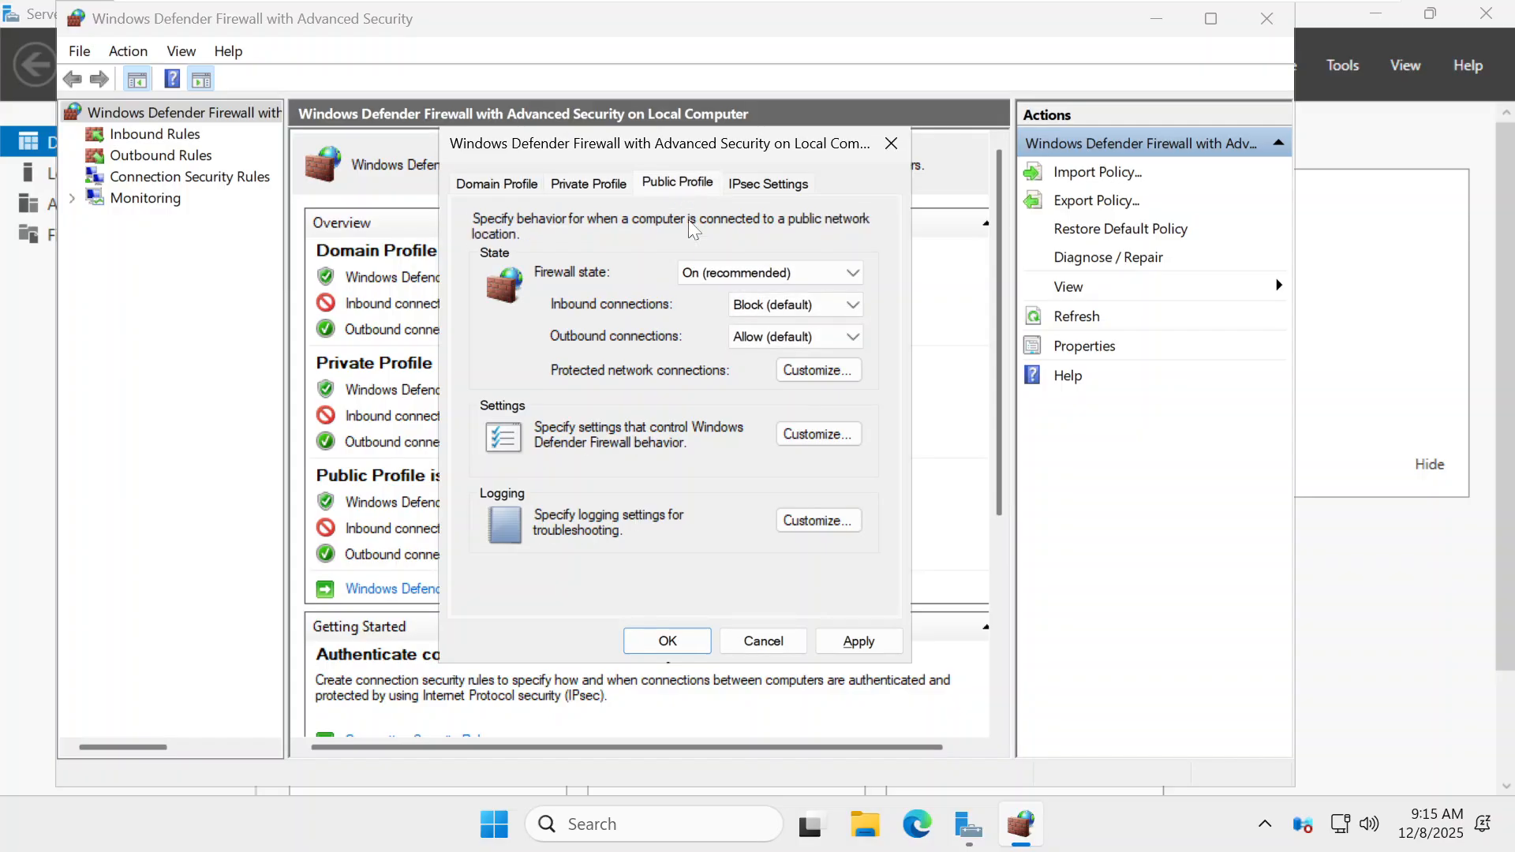
pyautogui.click(705, 274)
pyautogui.click(698, 307)
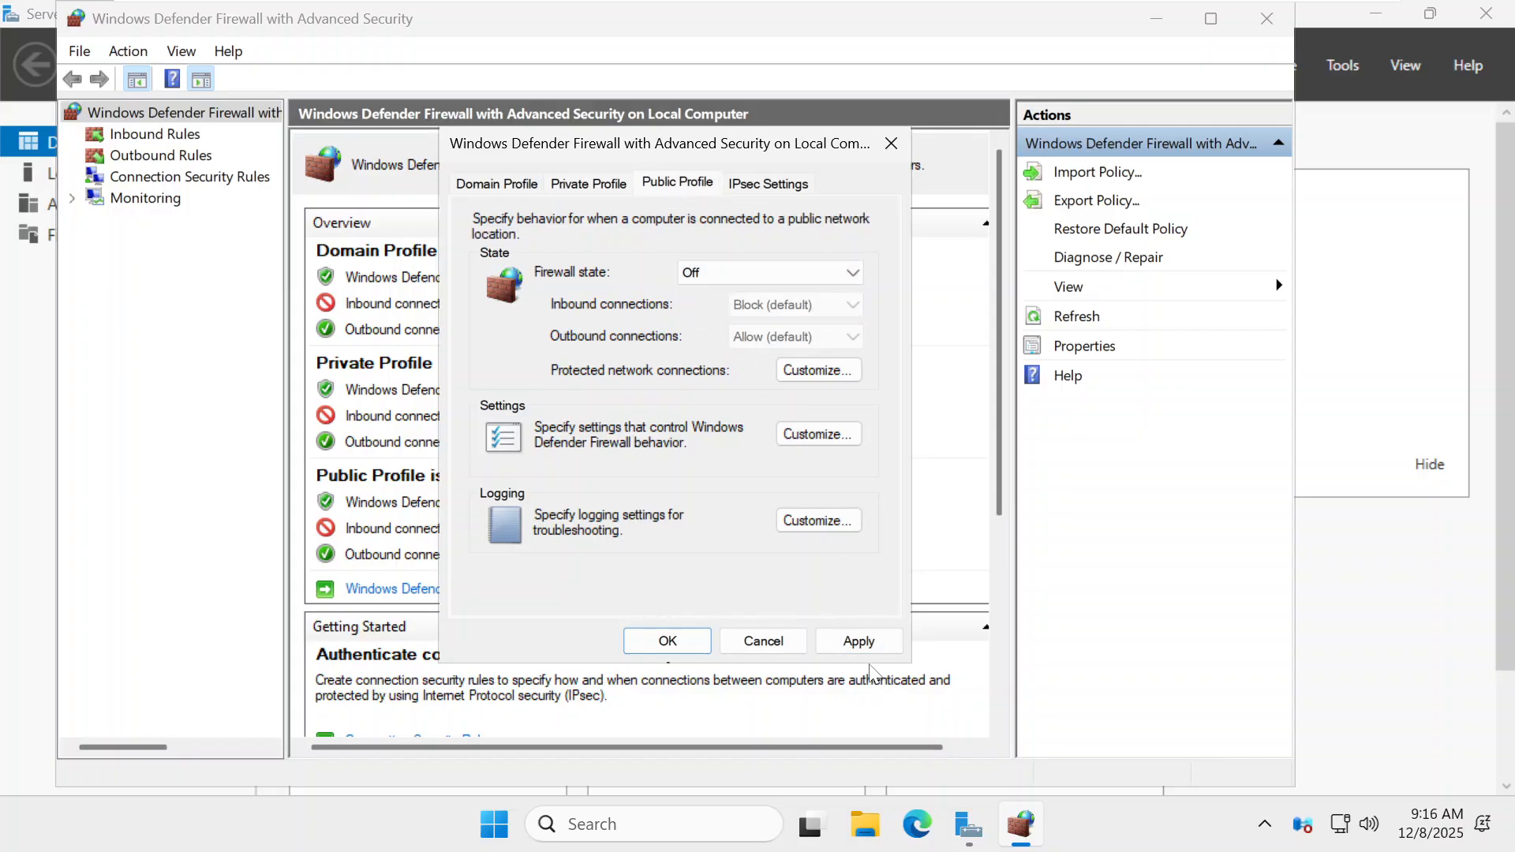
pyautogui.click(858, 642)
pyautogui.click(667, 640)
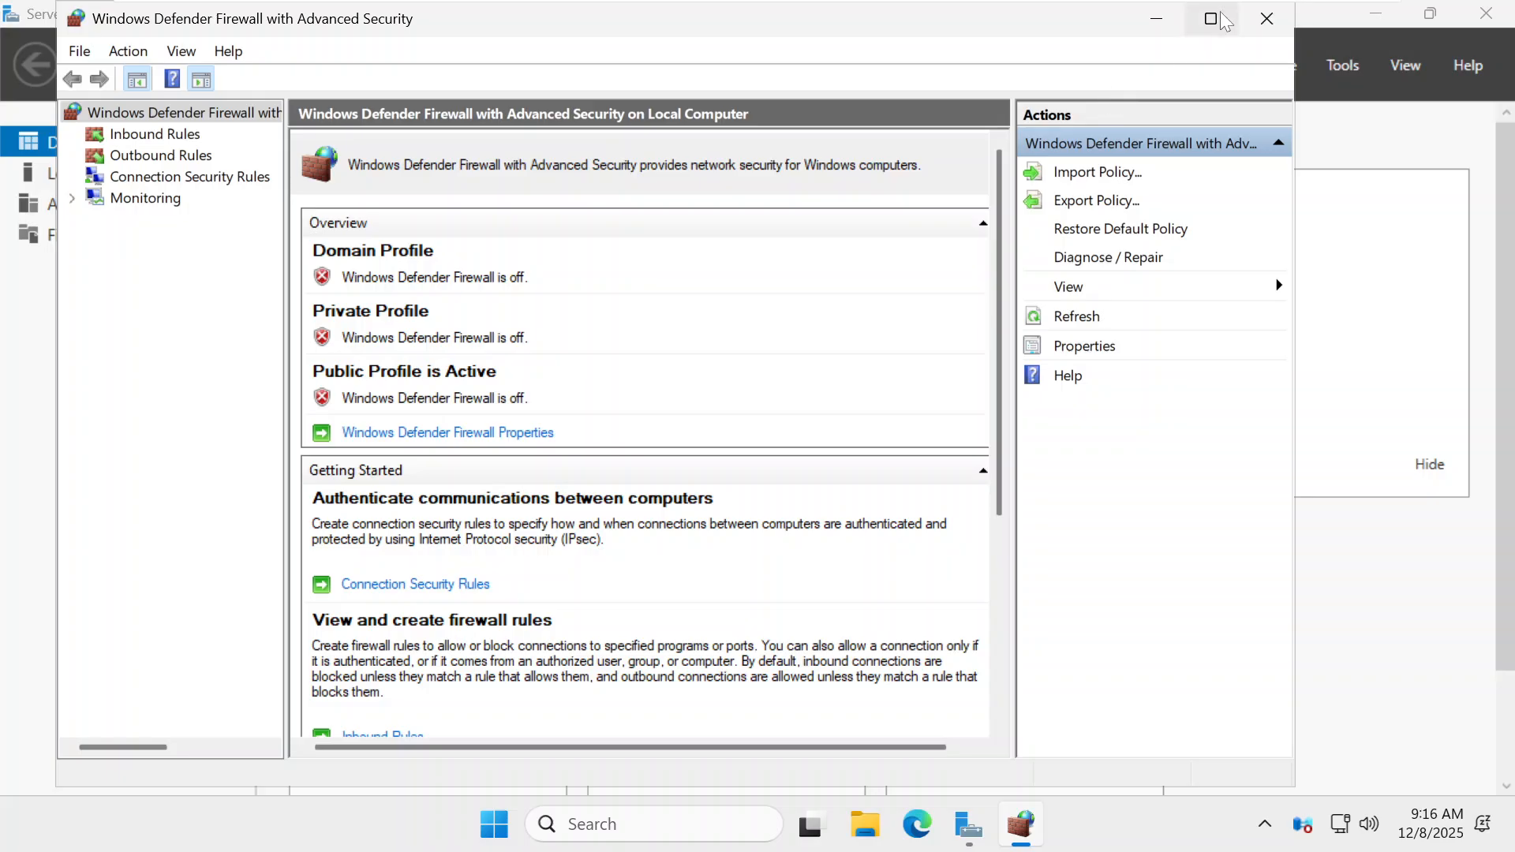
pyautogui.click(1269, 13)
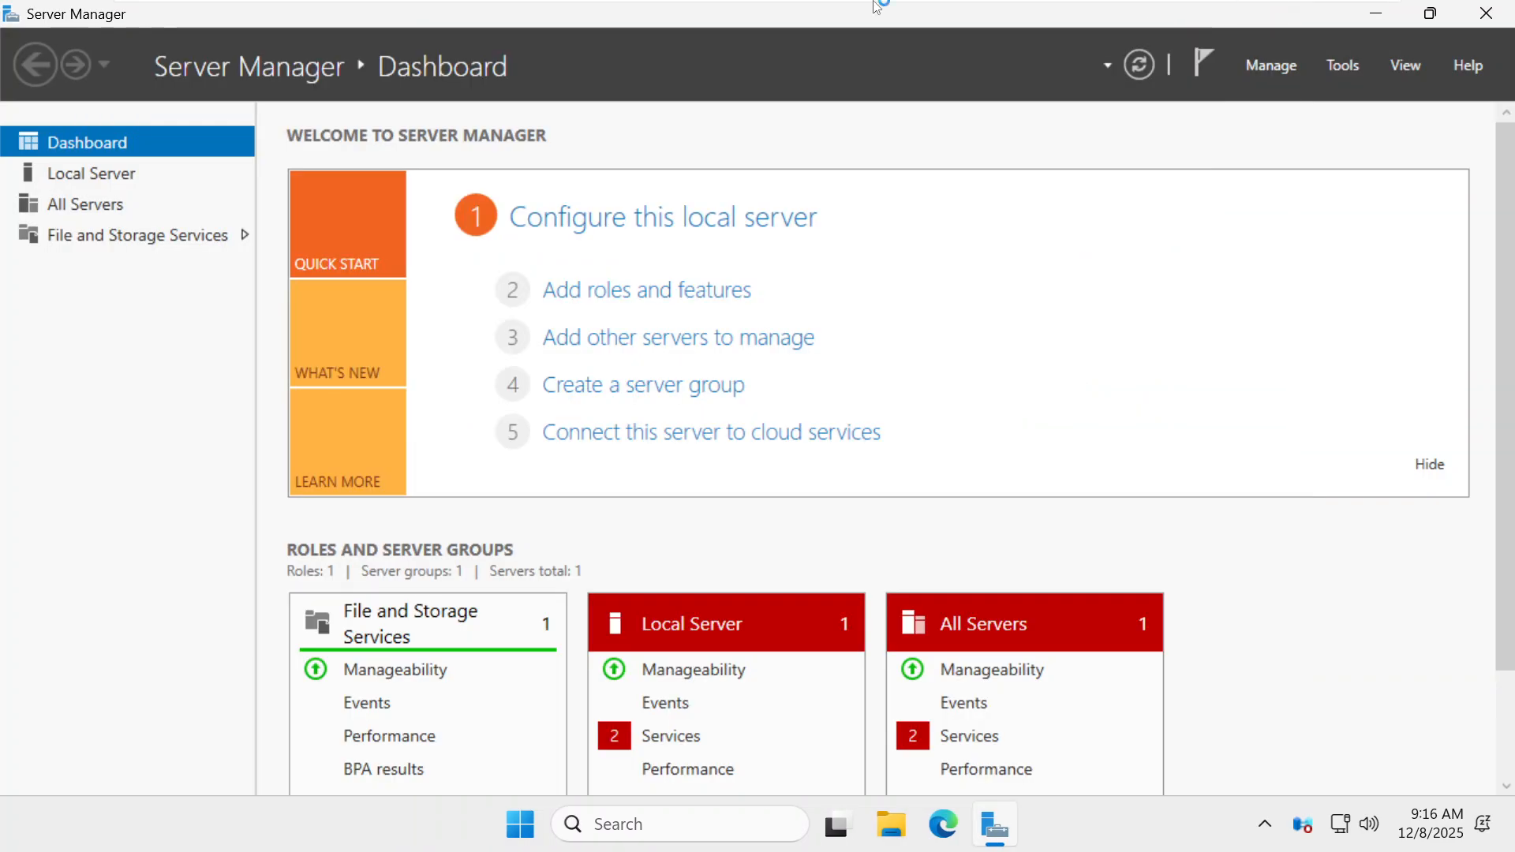
# Untick IPv6 in the Ethernet0 adapter properties from Local Server's network link
pyautogui.click(68, 175)
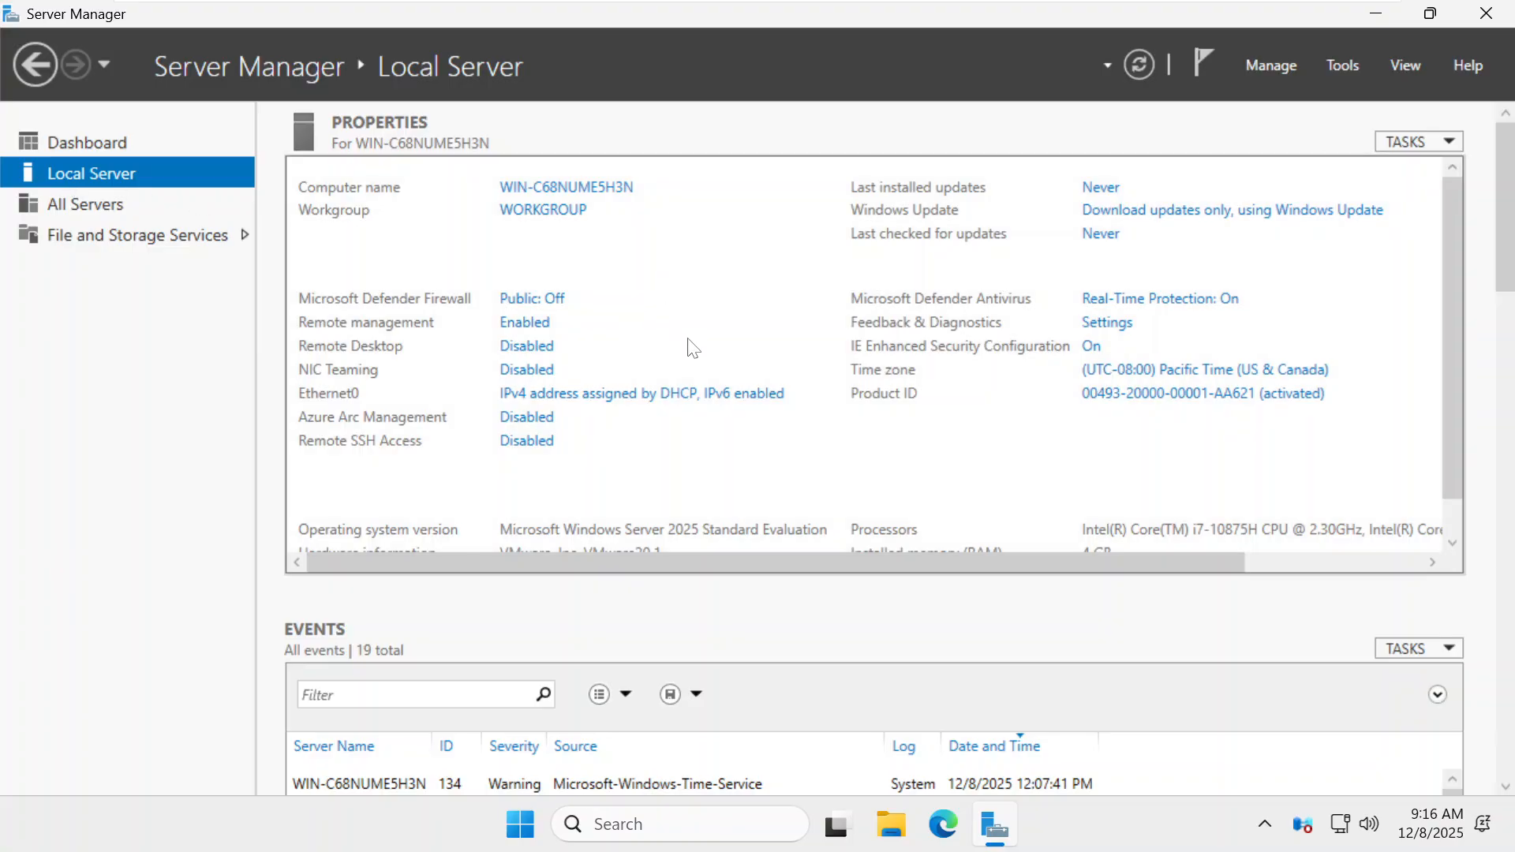
pyautogui.click(677, 400)
pyautogui.rightClick(386, 229)
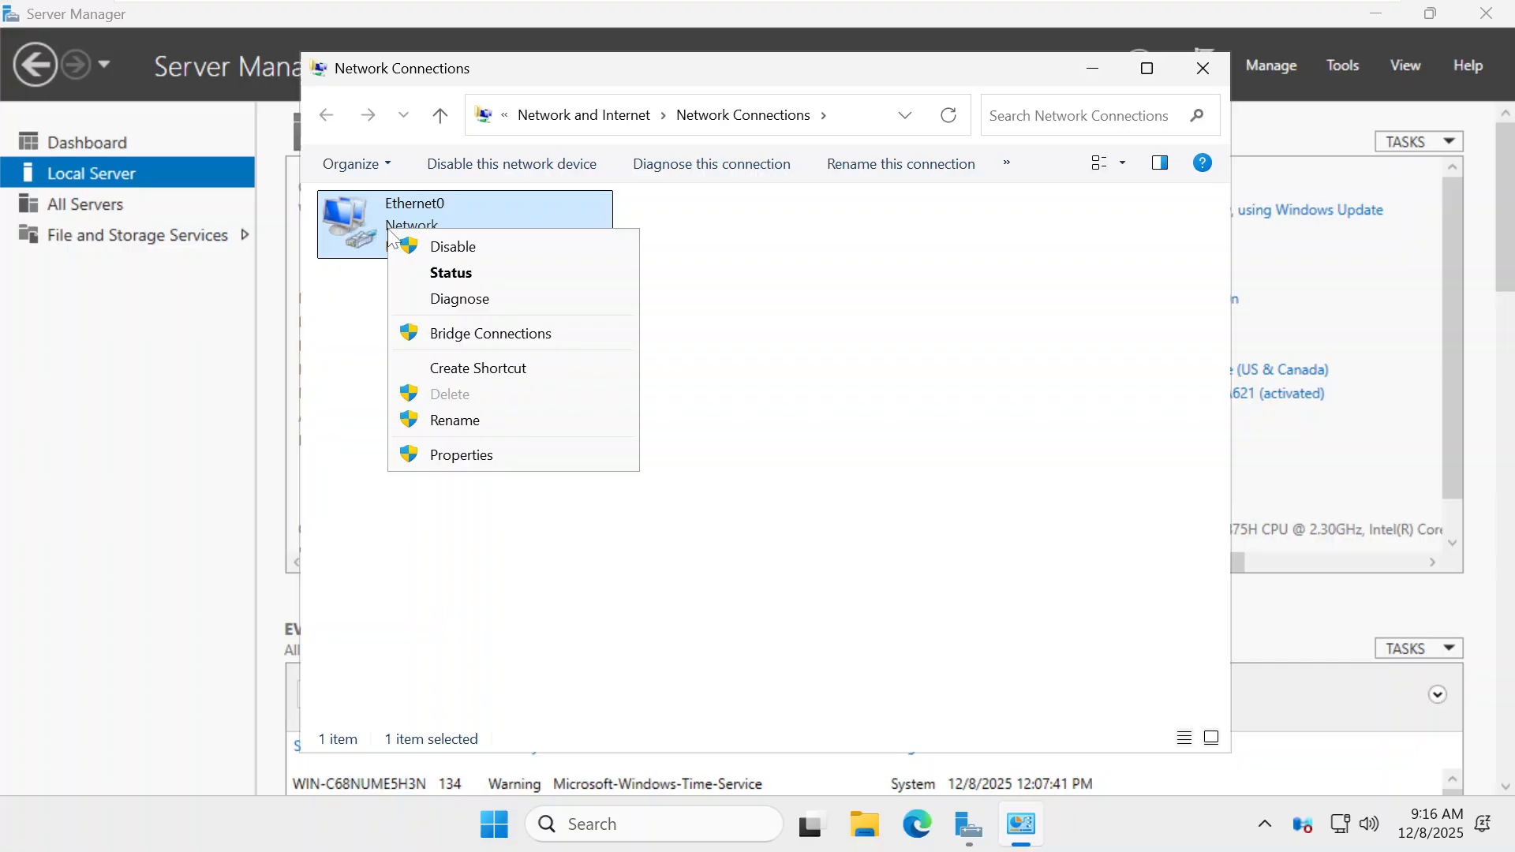
pyautogui.click(464, 457)
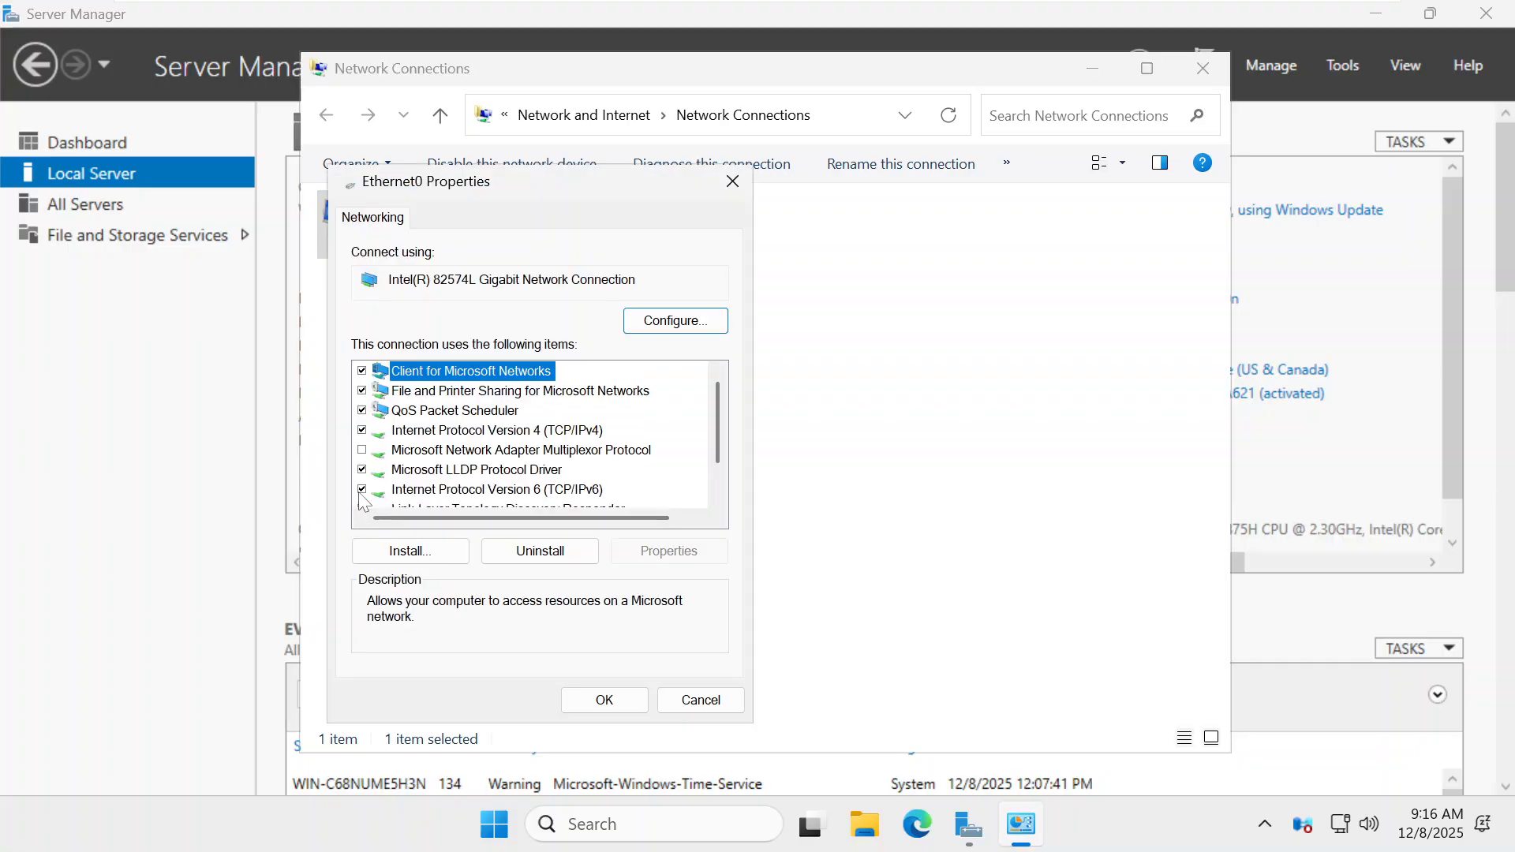
pyautogui.click(362, 490)
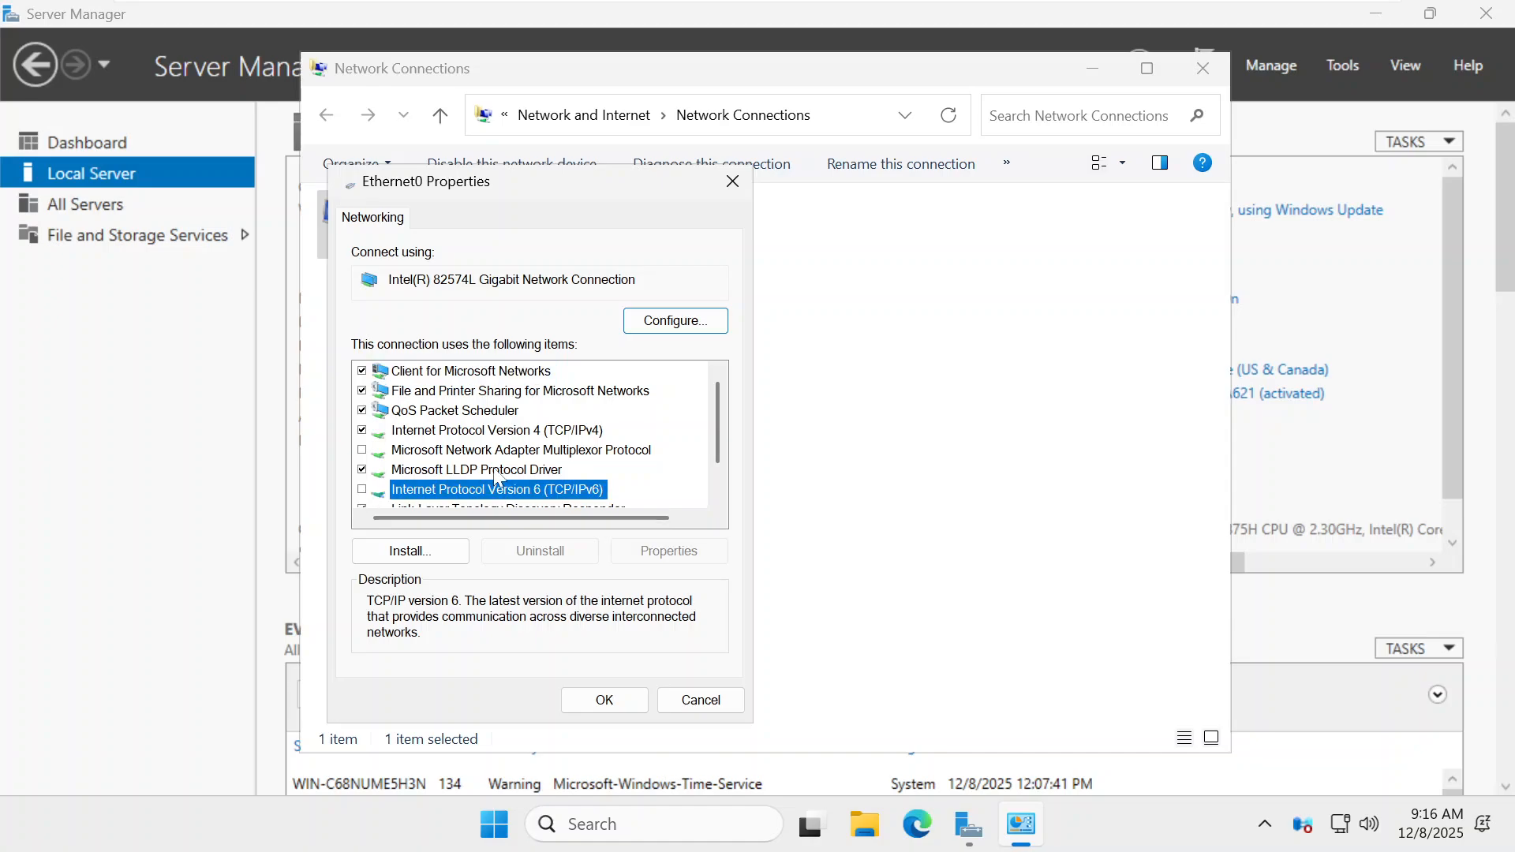
# Give IPv4 static IP 172.19.16.20, mask 255.255.0.0, gateway 172.19.16.1, DNS 172.19.16.10
pyautogui.click(594, 433)
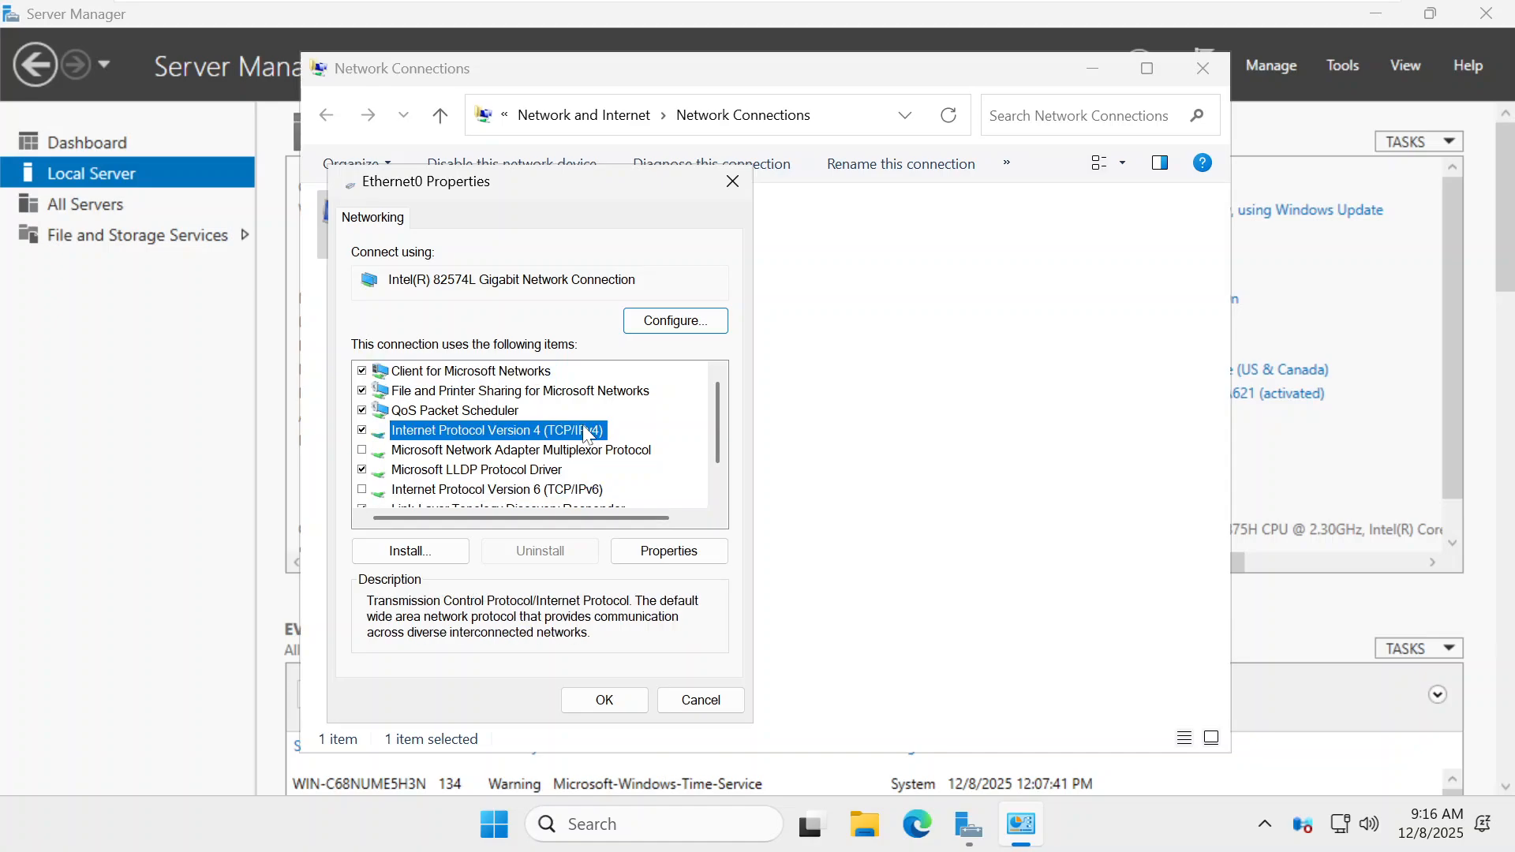
pyautogui.click(670, 552)
pyautogui.click(493, 431)
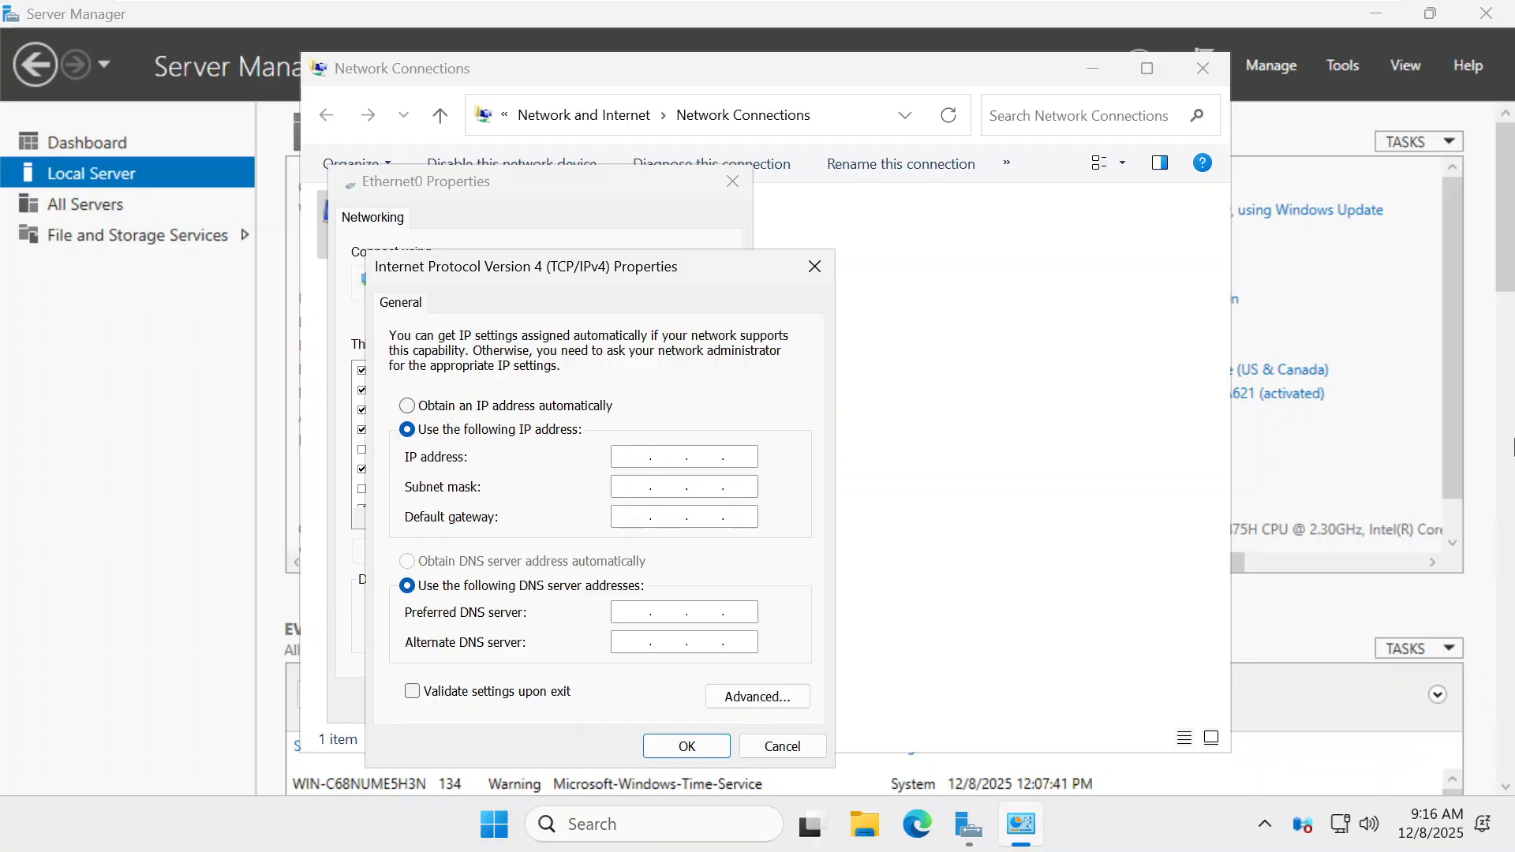
pyautogui.write('172.19.16.20')
pyautogui.press('Tab')
pyautogui.press('Tab')
pyautogui.write('172.19.16.')
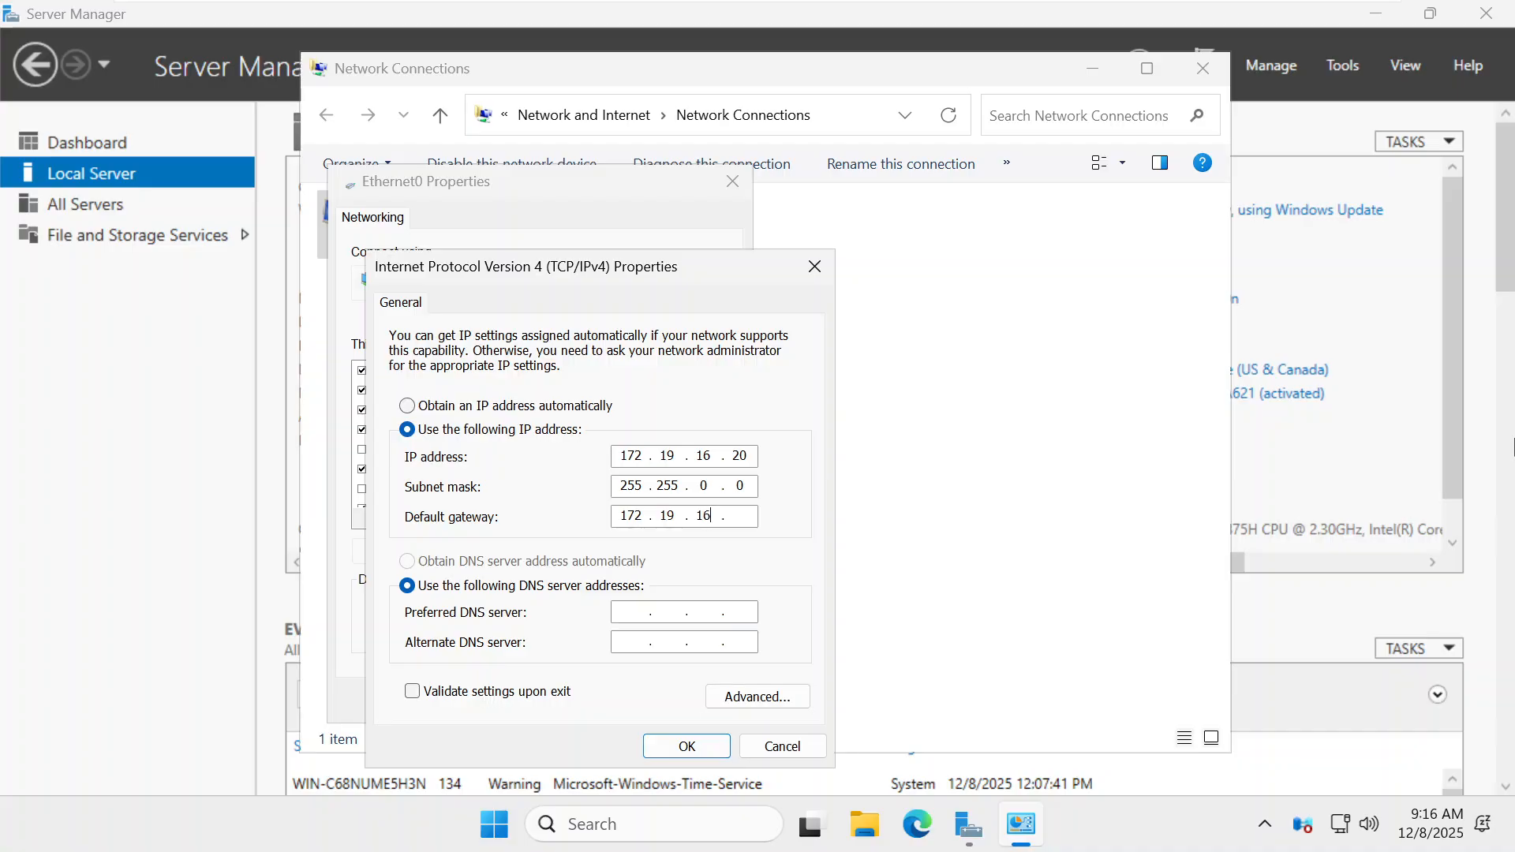
pyautogui.write('1')
pyautogui.press('Tab')
pyautogui.press('Tab')
pyautogui.write('172 . 19 . 16 .')
pyautogui.write('10')
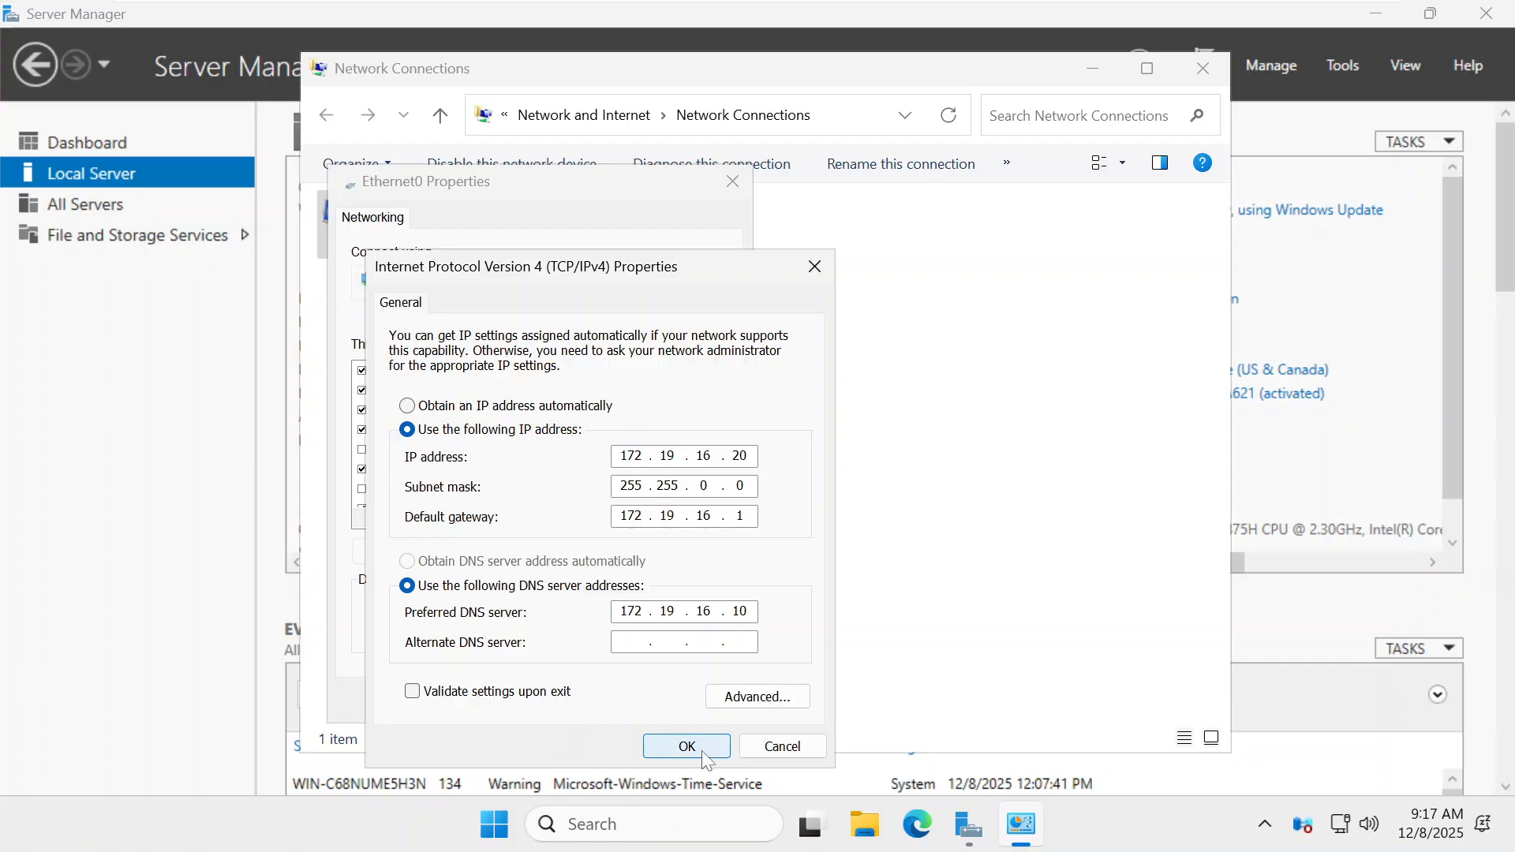
pyautogui.click(664, 755)
pyautogui.click(608, 710)
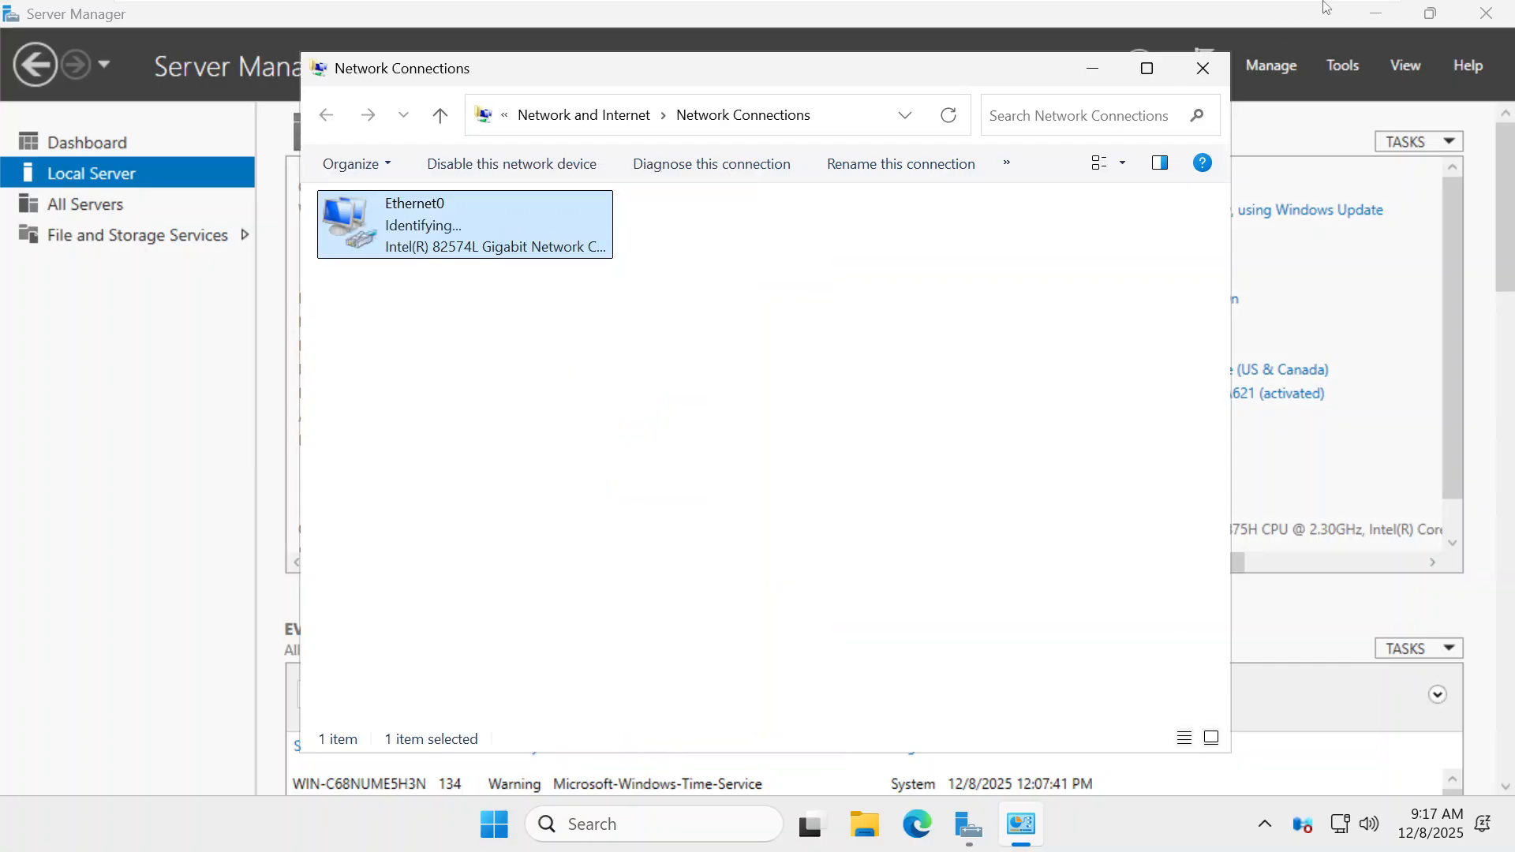
pyautogui.click(1194, 76)
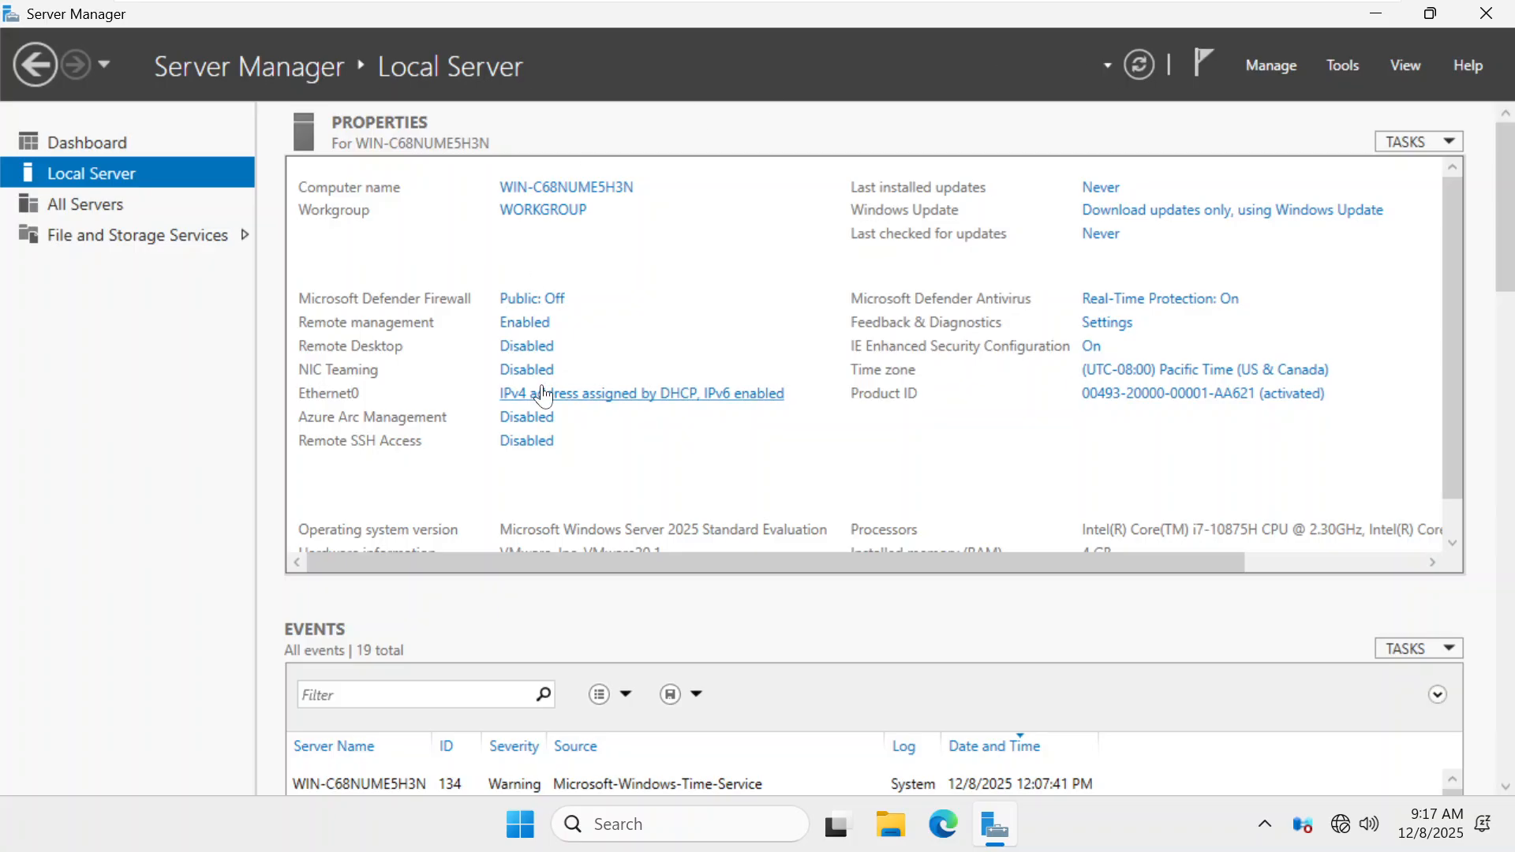
# Change the computer name to HIPROADSRV02 in System Properties and acknowledge the restart notice
pyautogui.click(1142, 68)
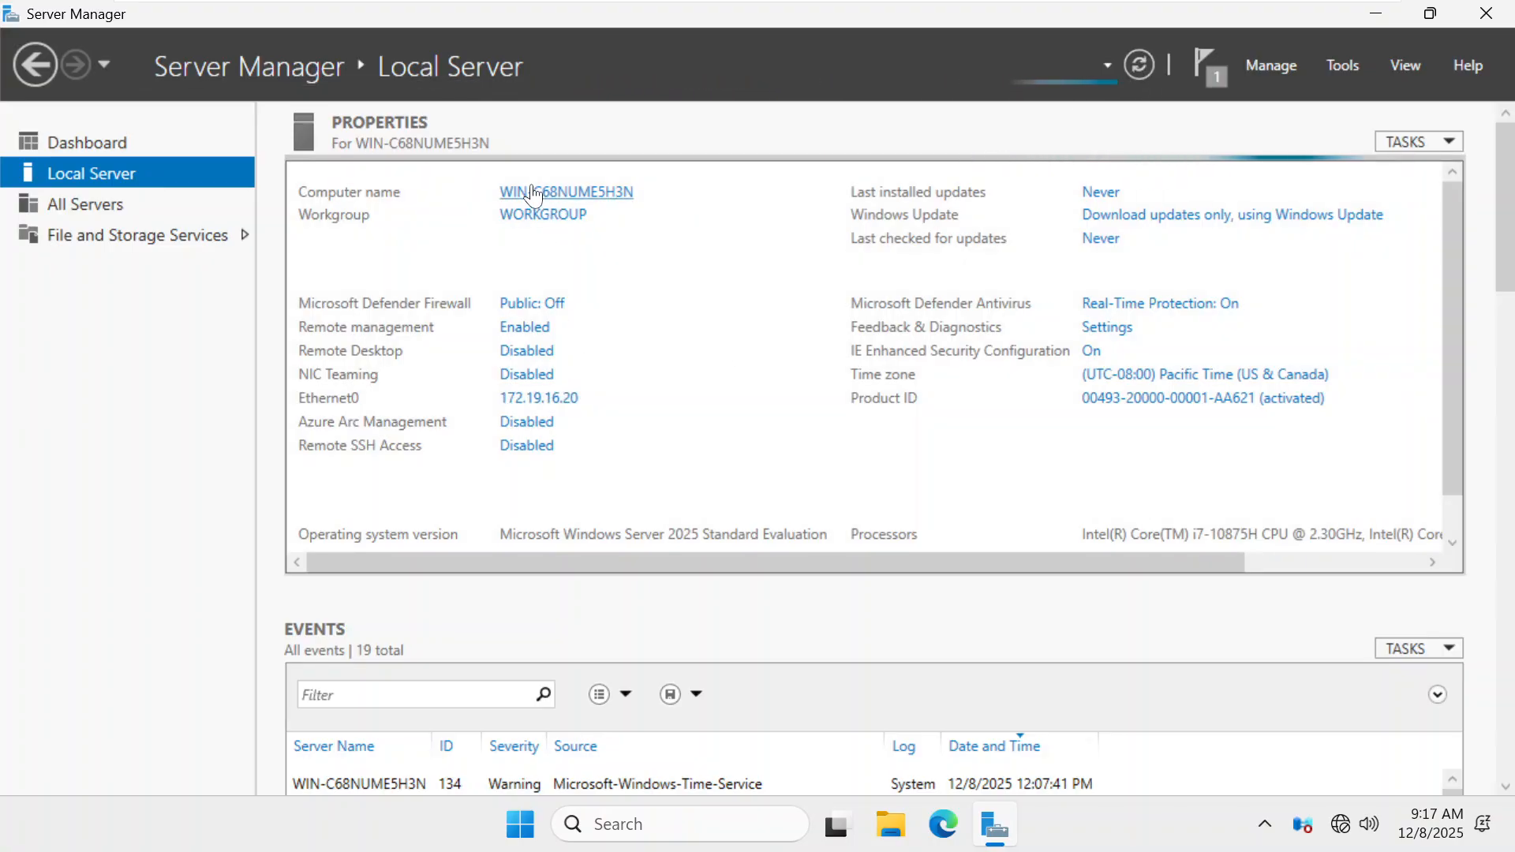
pyautogui.click(557, 194)
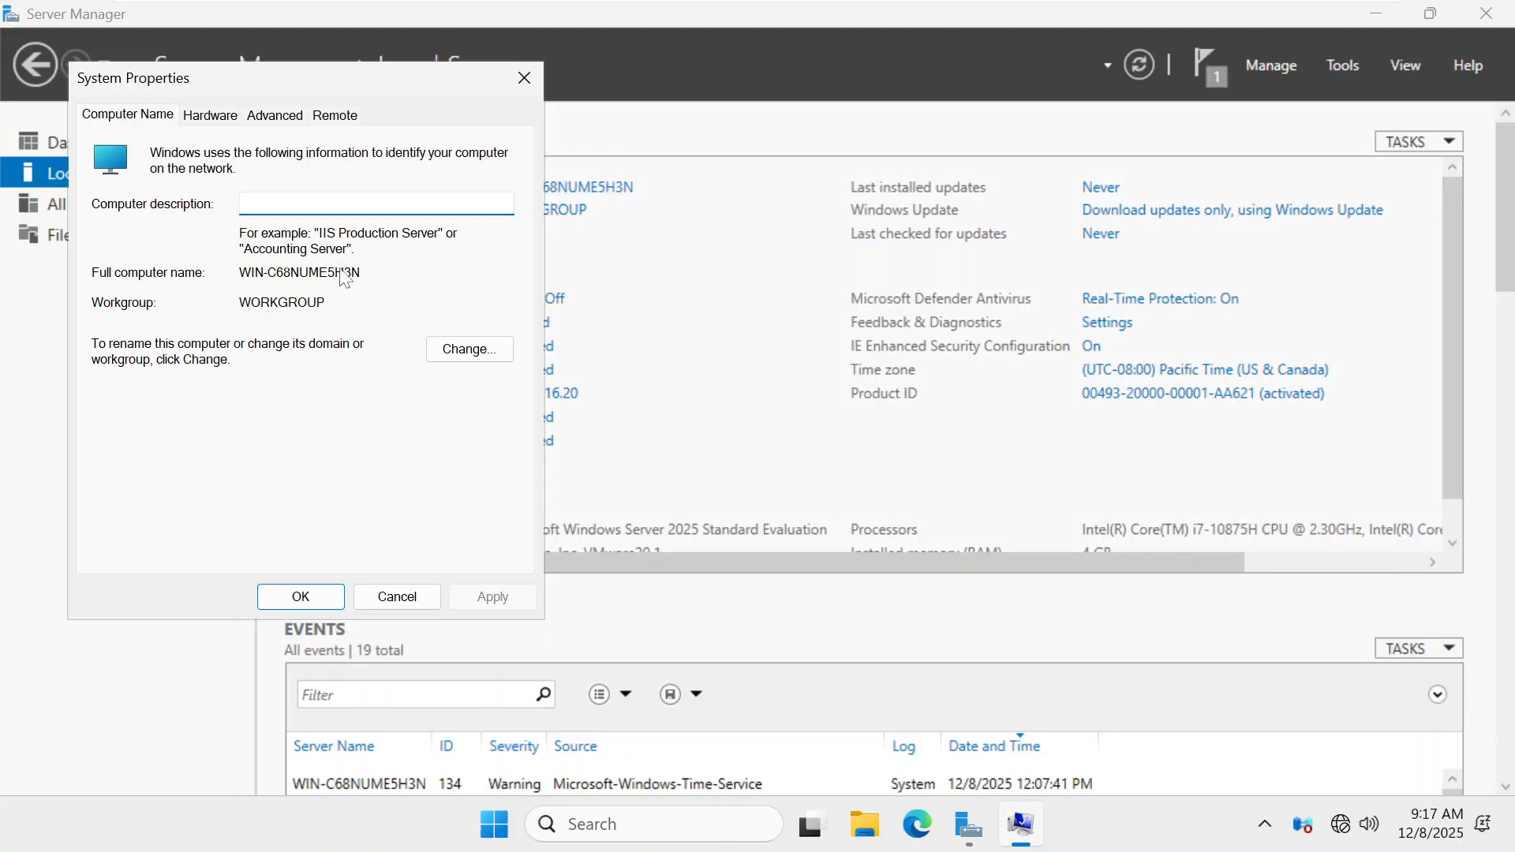
pyautogui.click(470, 349)
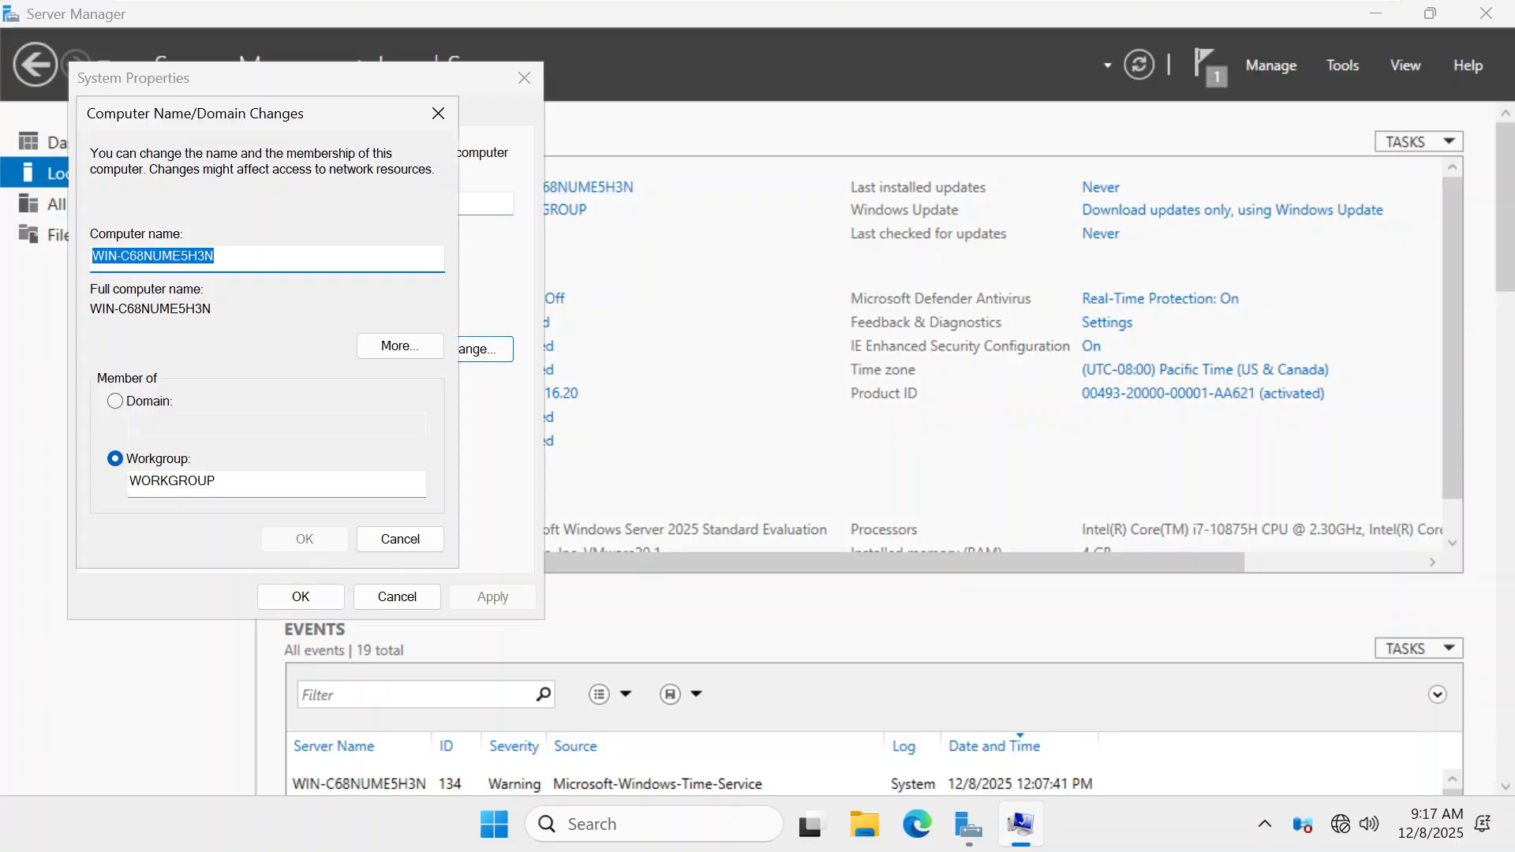
pyautogui.write('HI')
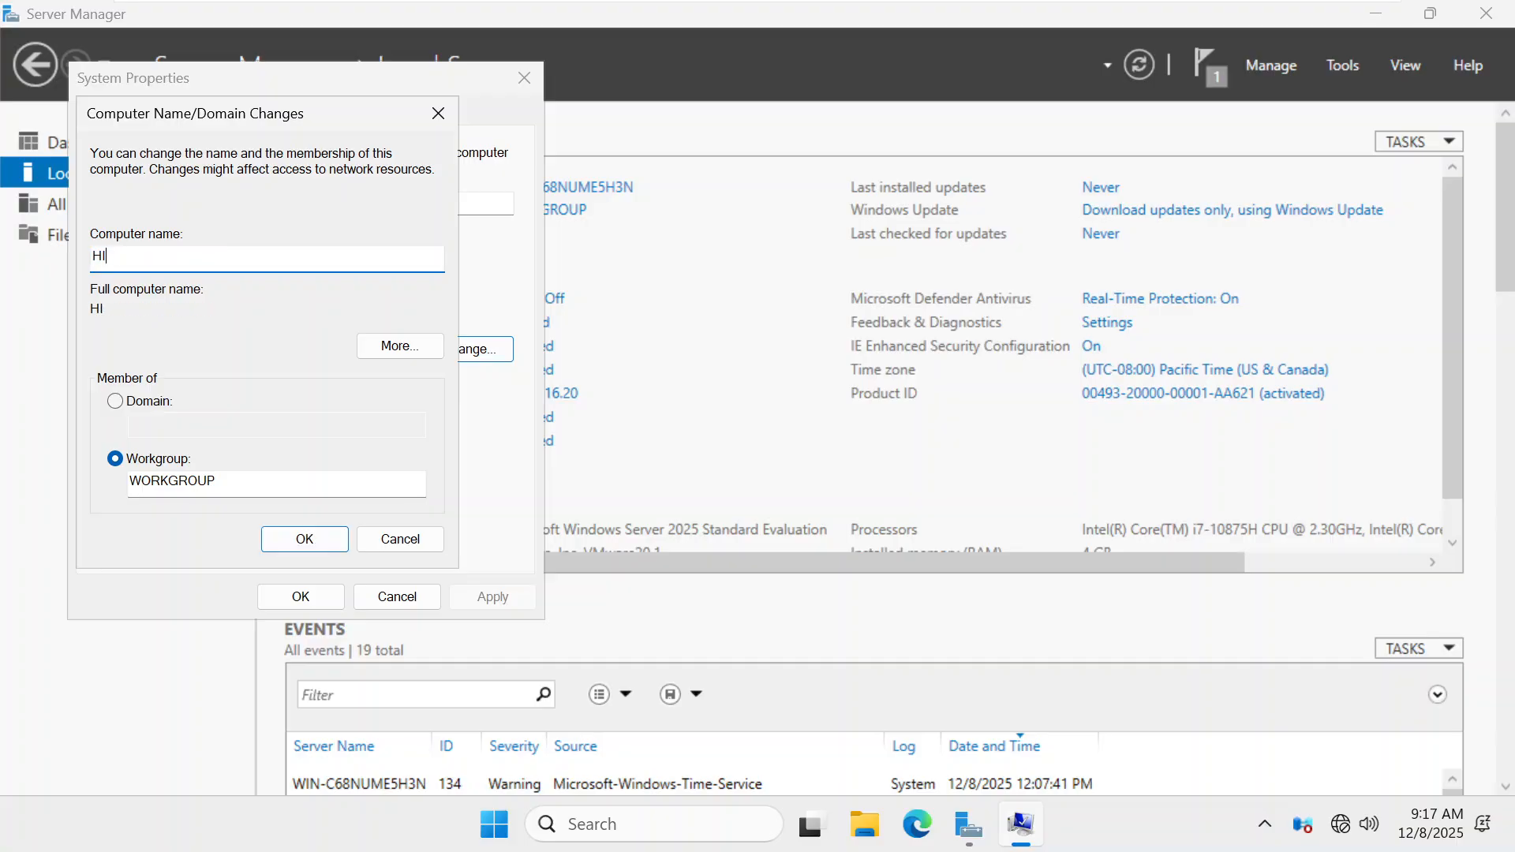
pyautogui.write('PROADSR')
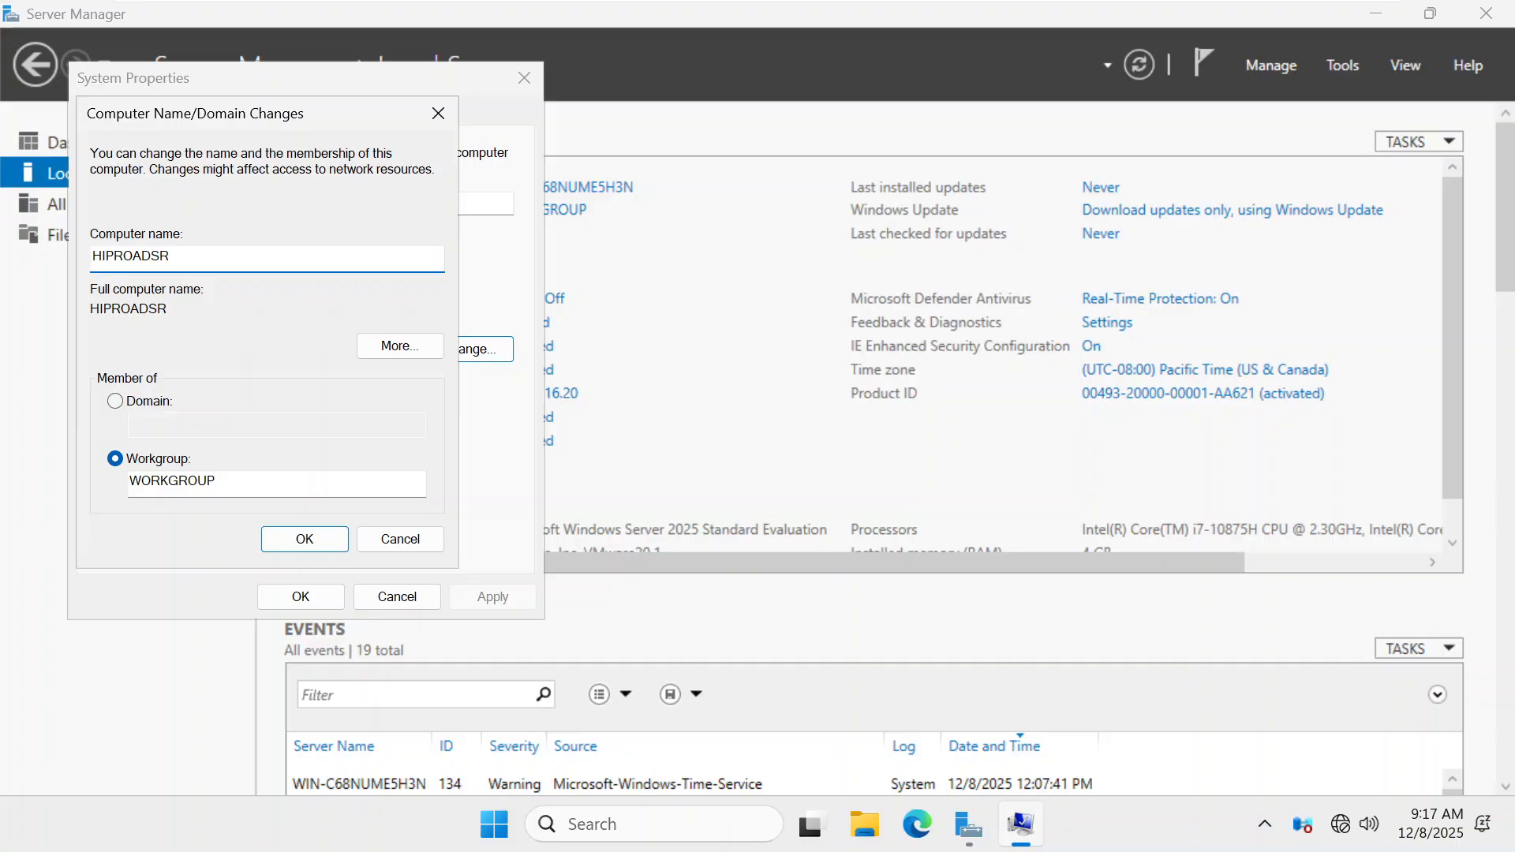
pyautogui.write('V')
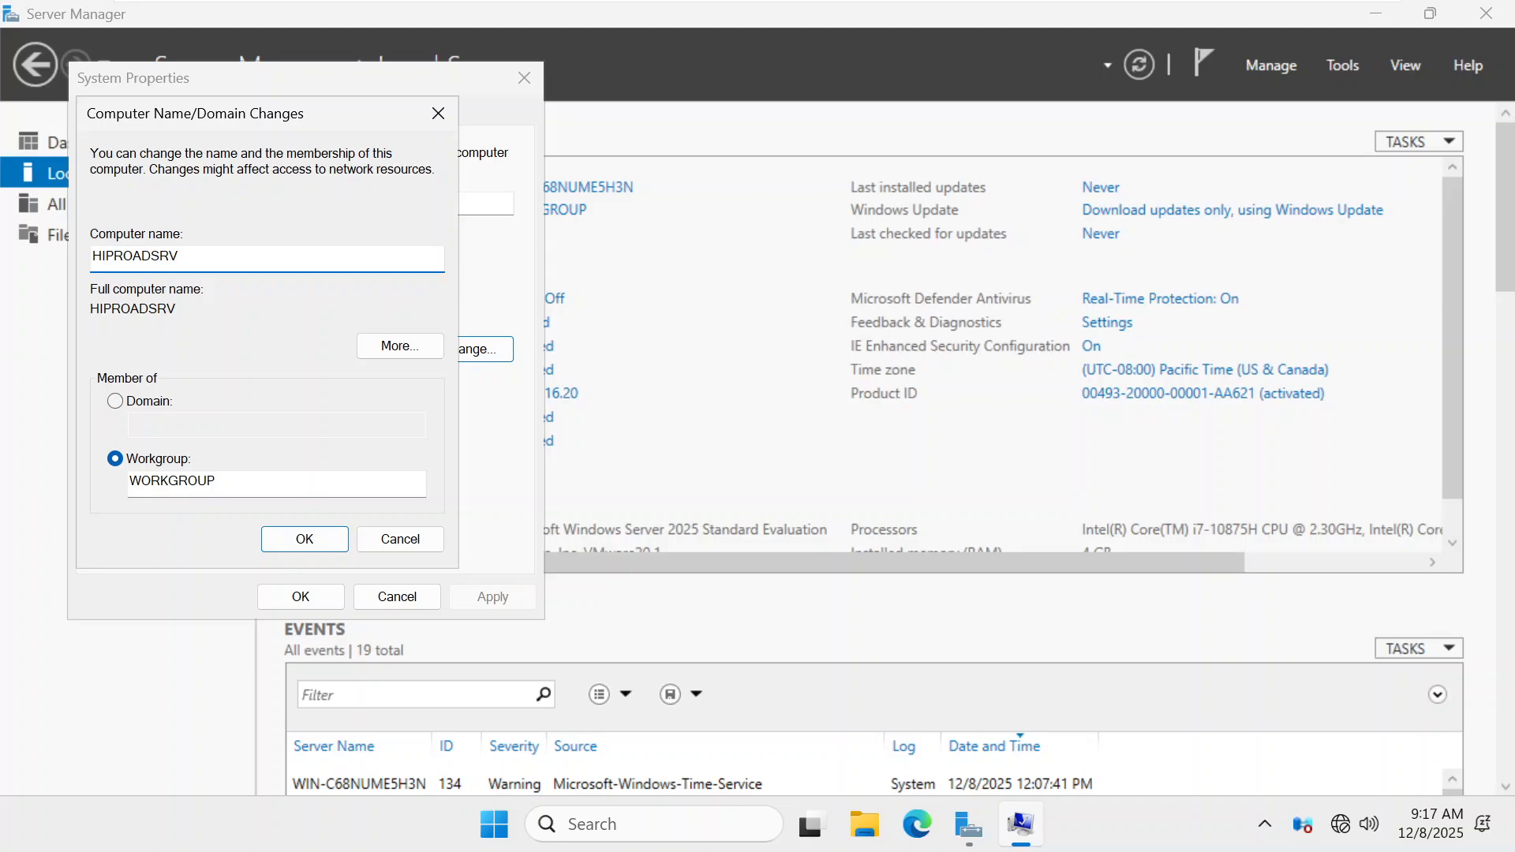
pyautogui.write('01')
pyautogui.press('BackSpace')
pyautogui.write('2')
pyautogui.click(298, 545)
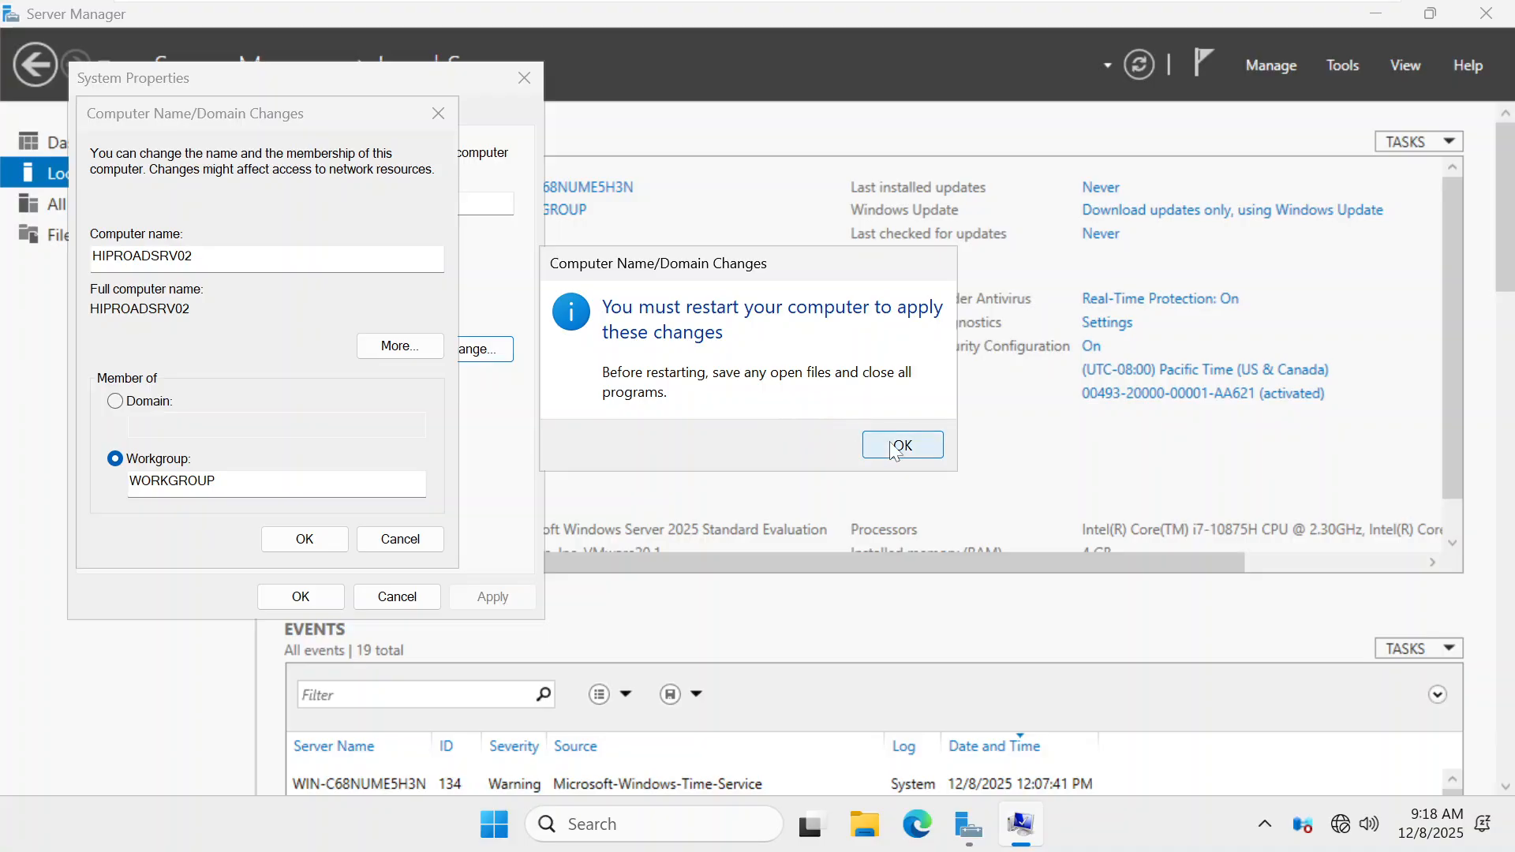
pyautogui.click(894, 447)
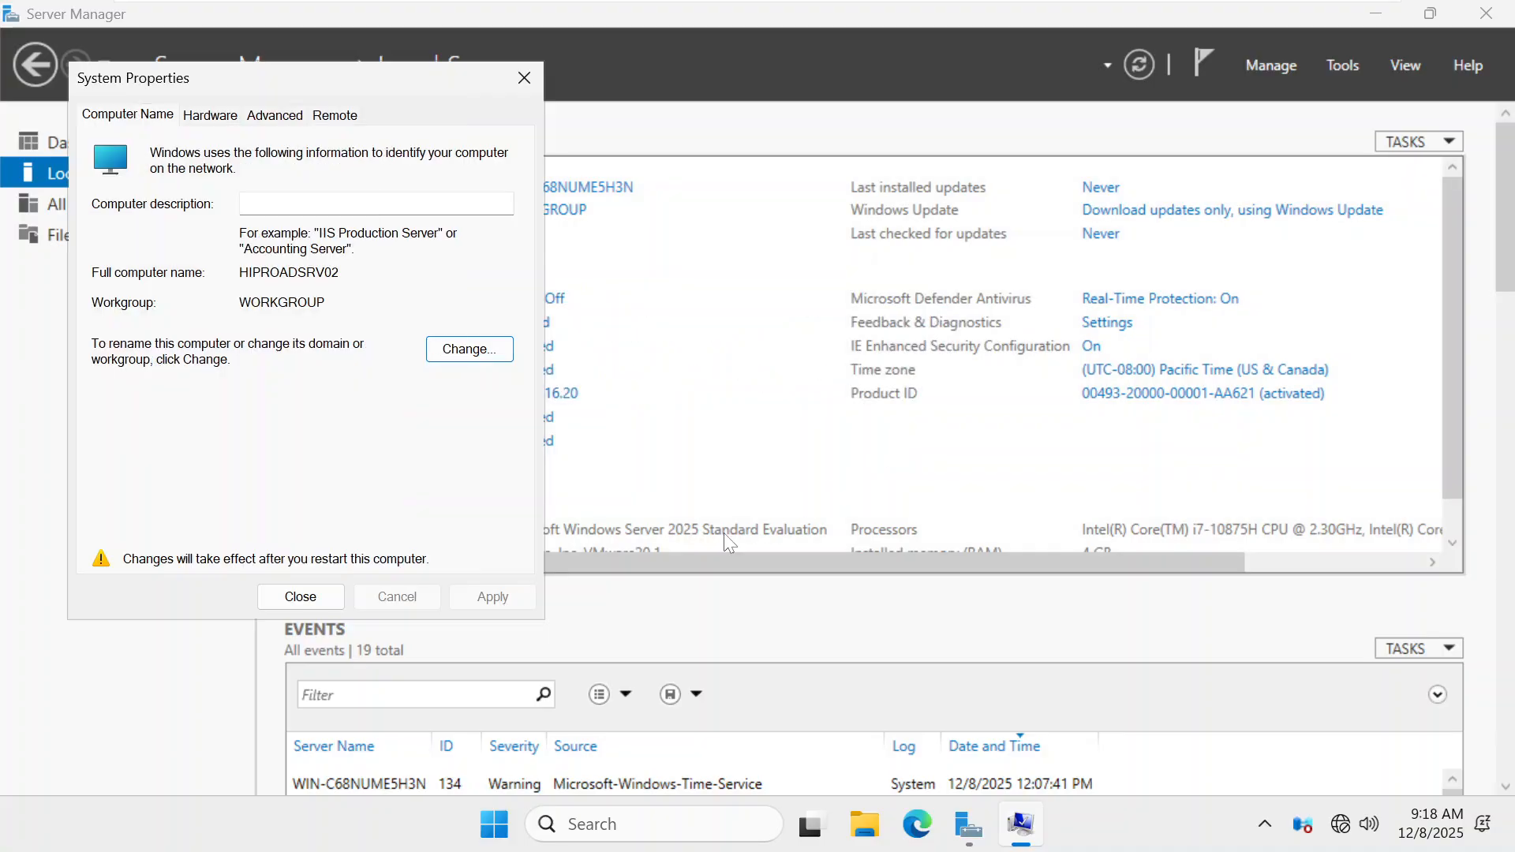
pyautogui.click(316, 598)
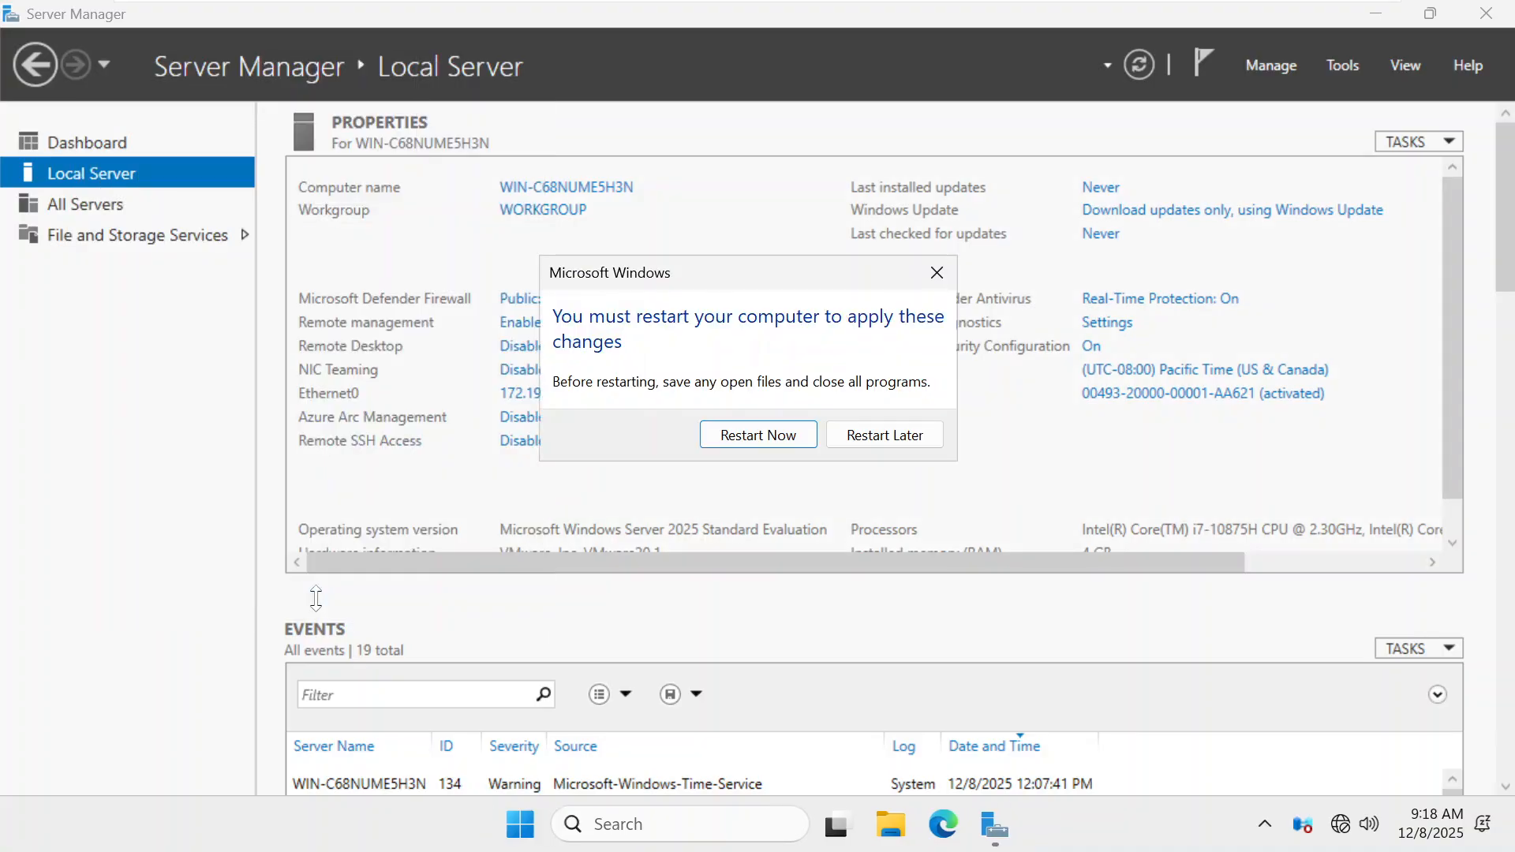
# Restart now, then send Ctrl+Alt+Del and sign in with the Administrator password
pyautogui.click(793, 440)
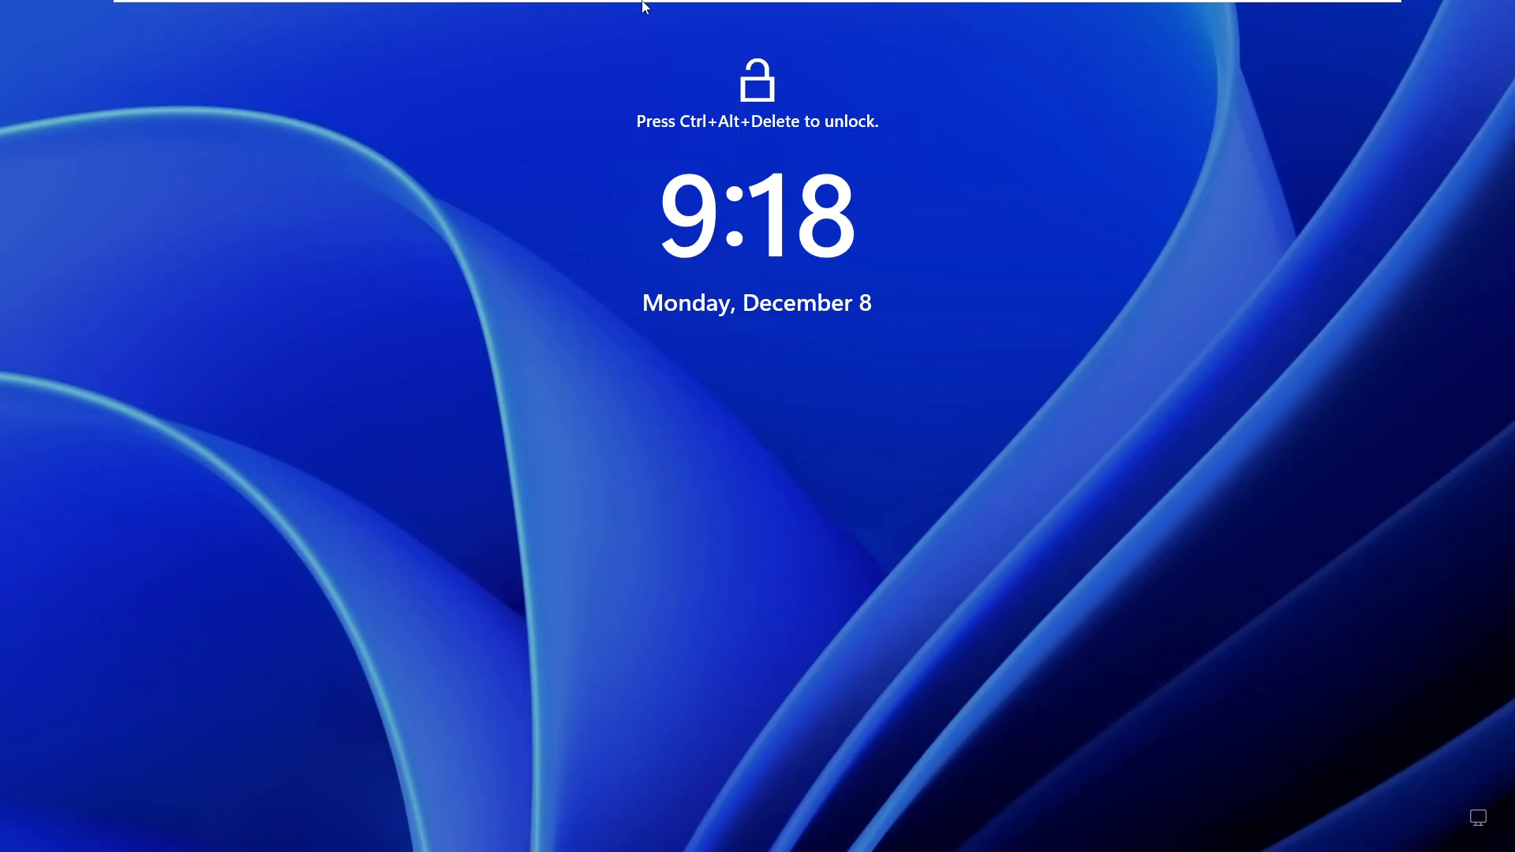
pyautogui.moveTo(645, 4)
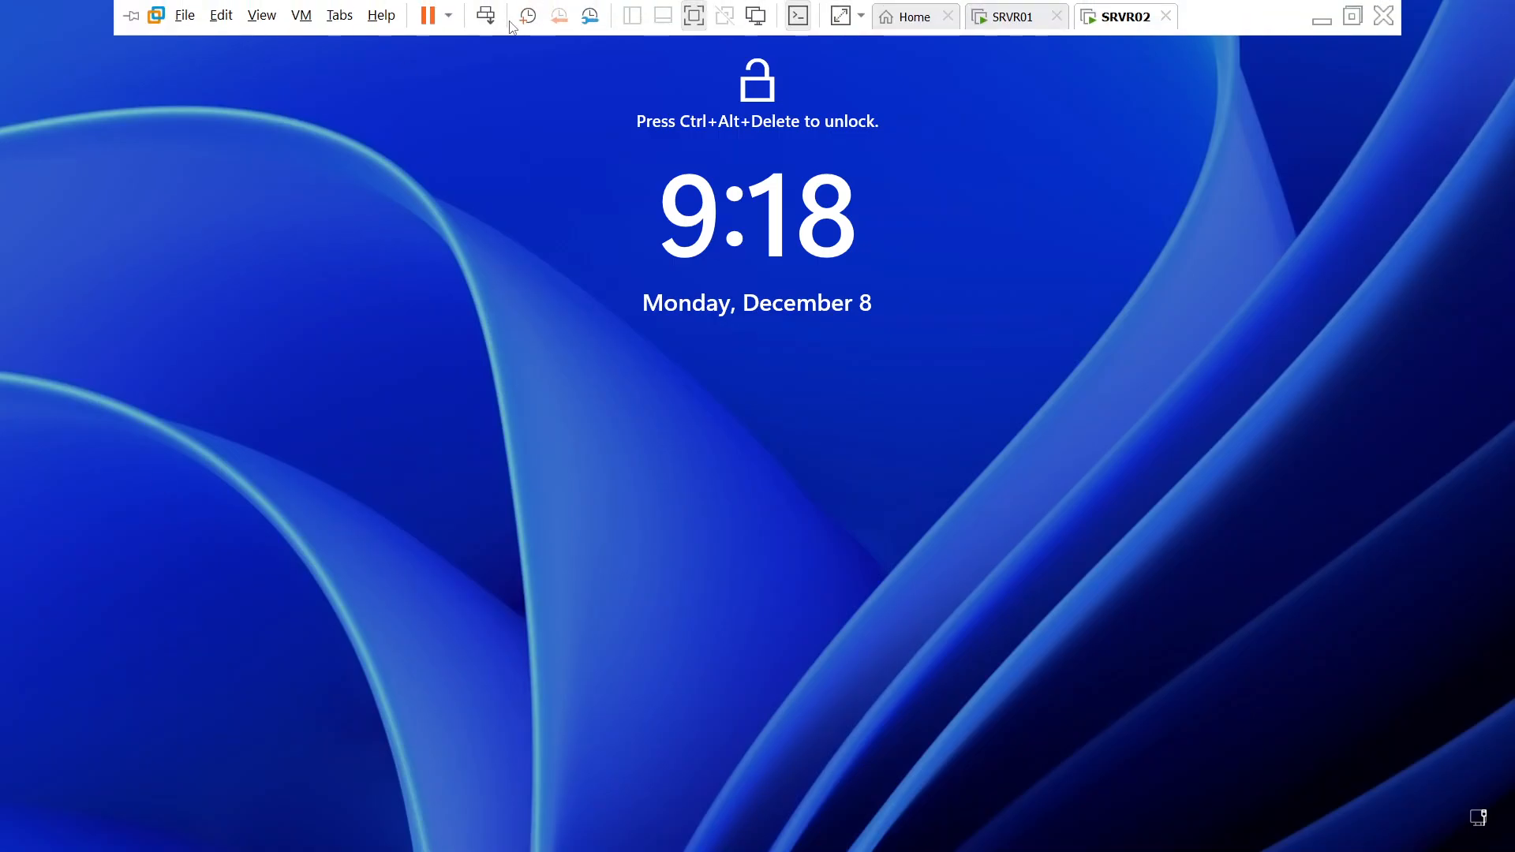
pyautogui.click(486, 17)
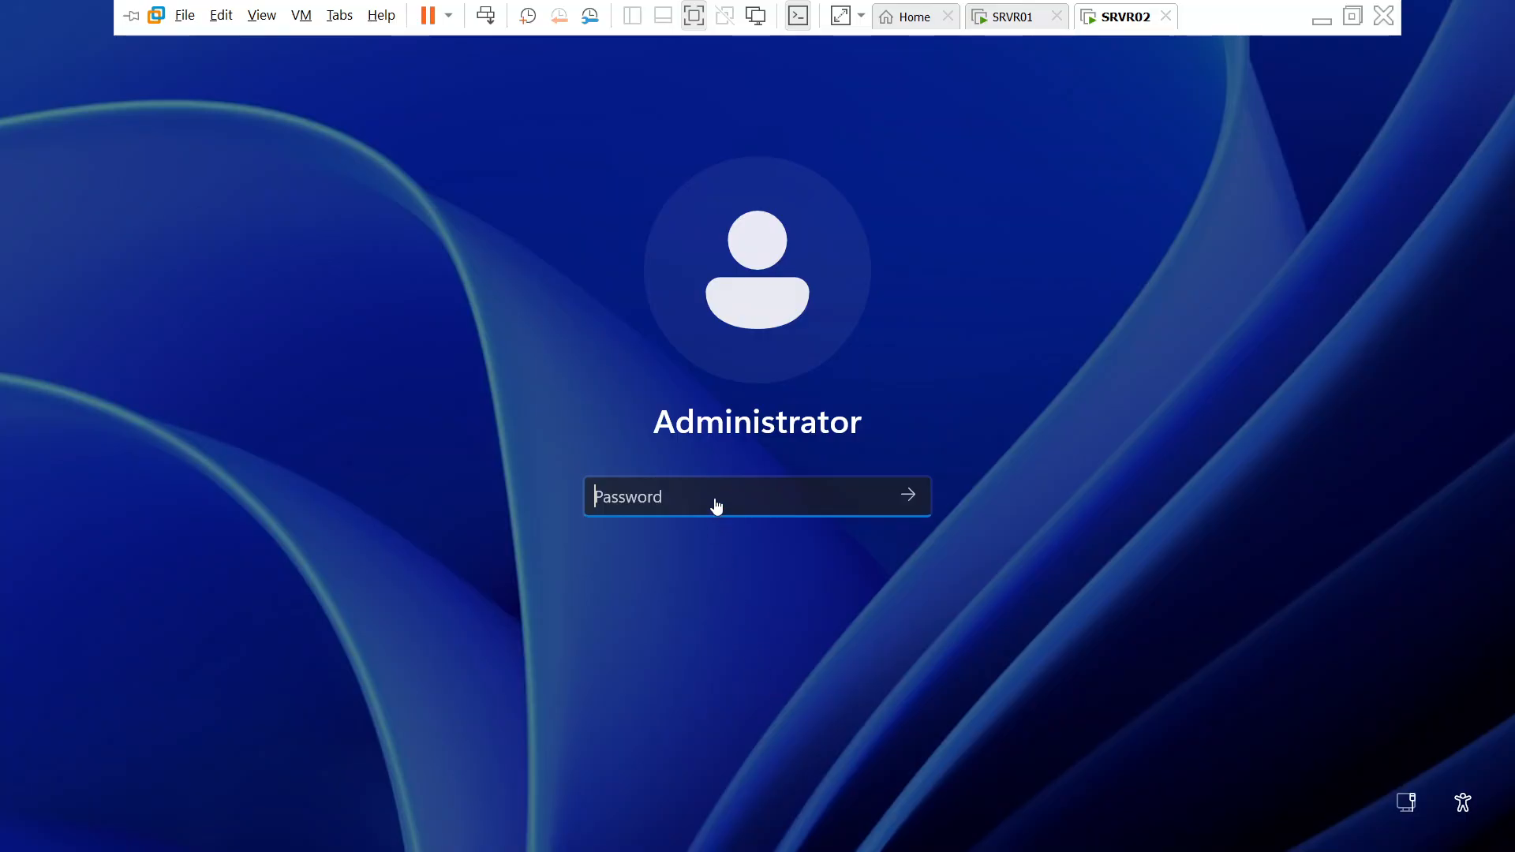
pyautogui.write('•••••••')
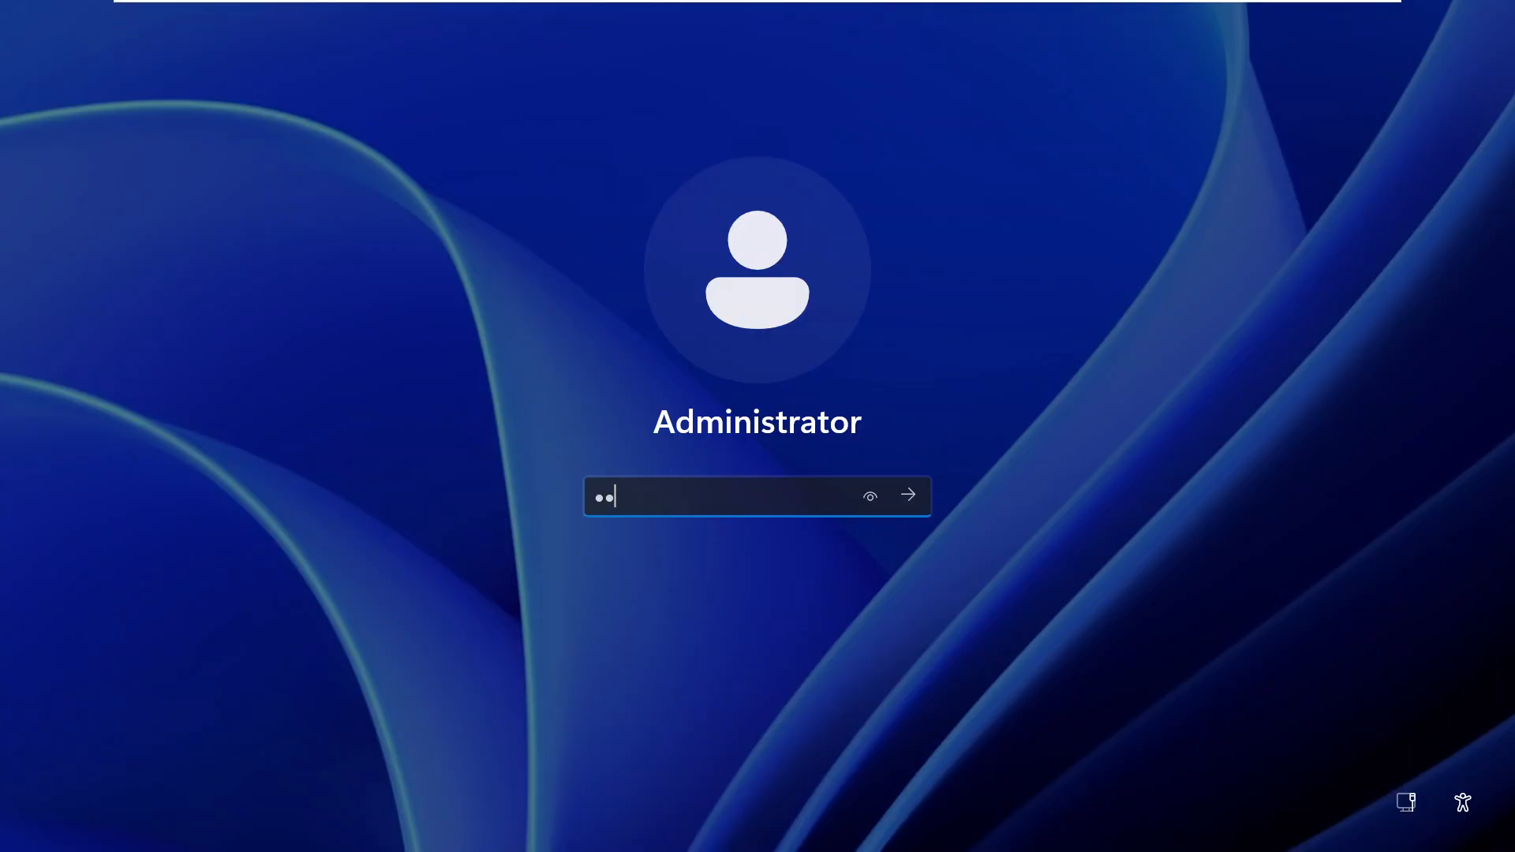
pyautogui.write('•')
pyautogui.press('Return')
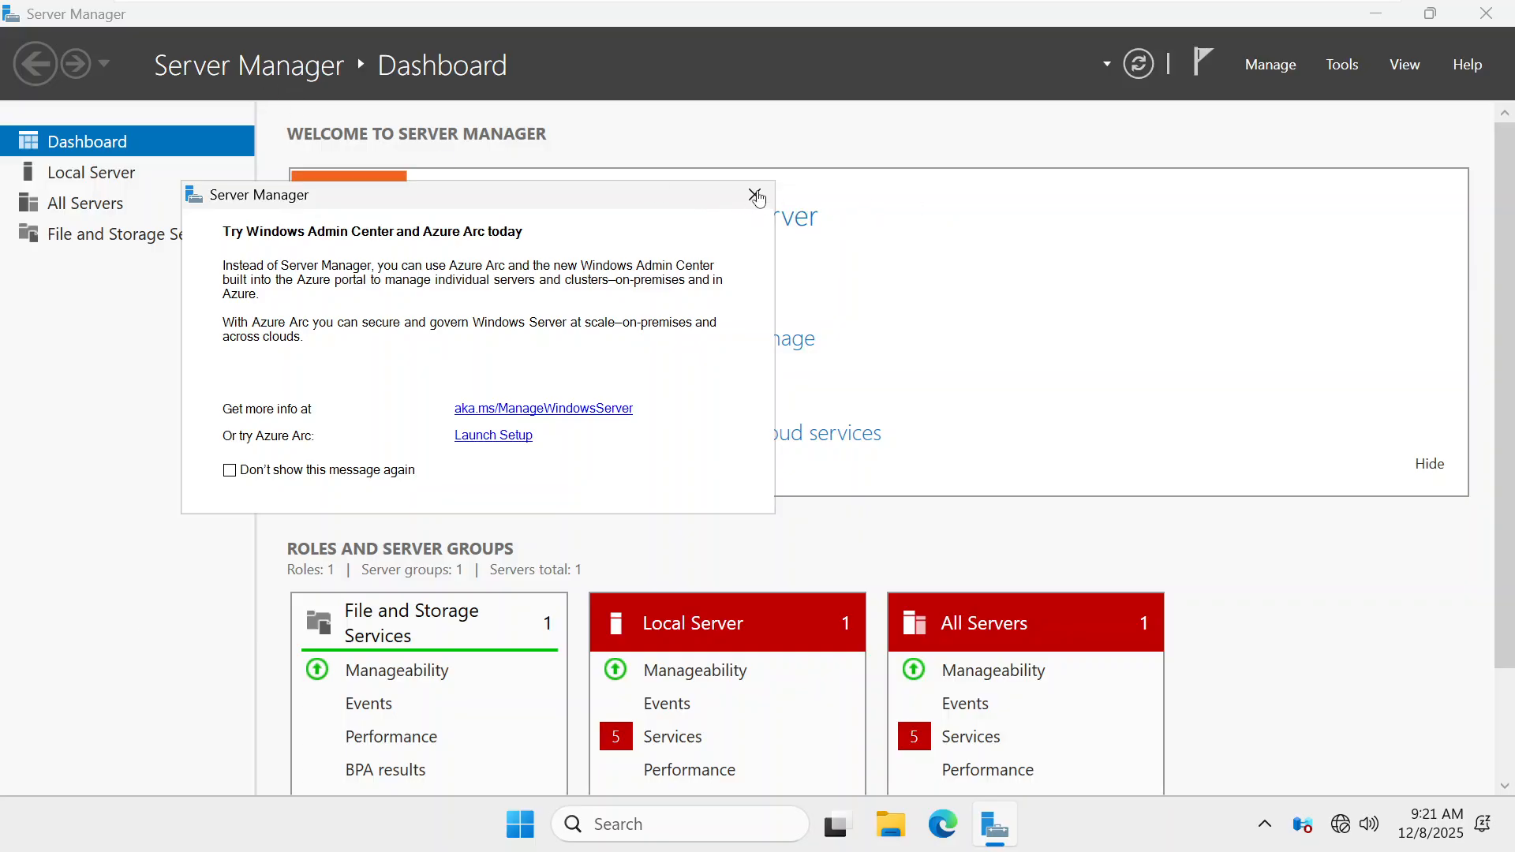
# Close the 'Try Windows Admin Center and Azure Arc today' popup on the Dashboard
pyautogui.click(755, 194)
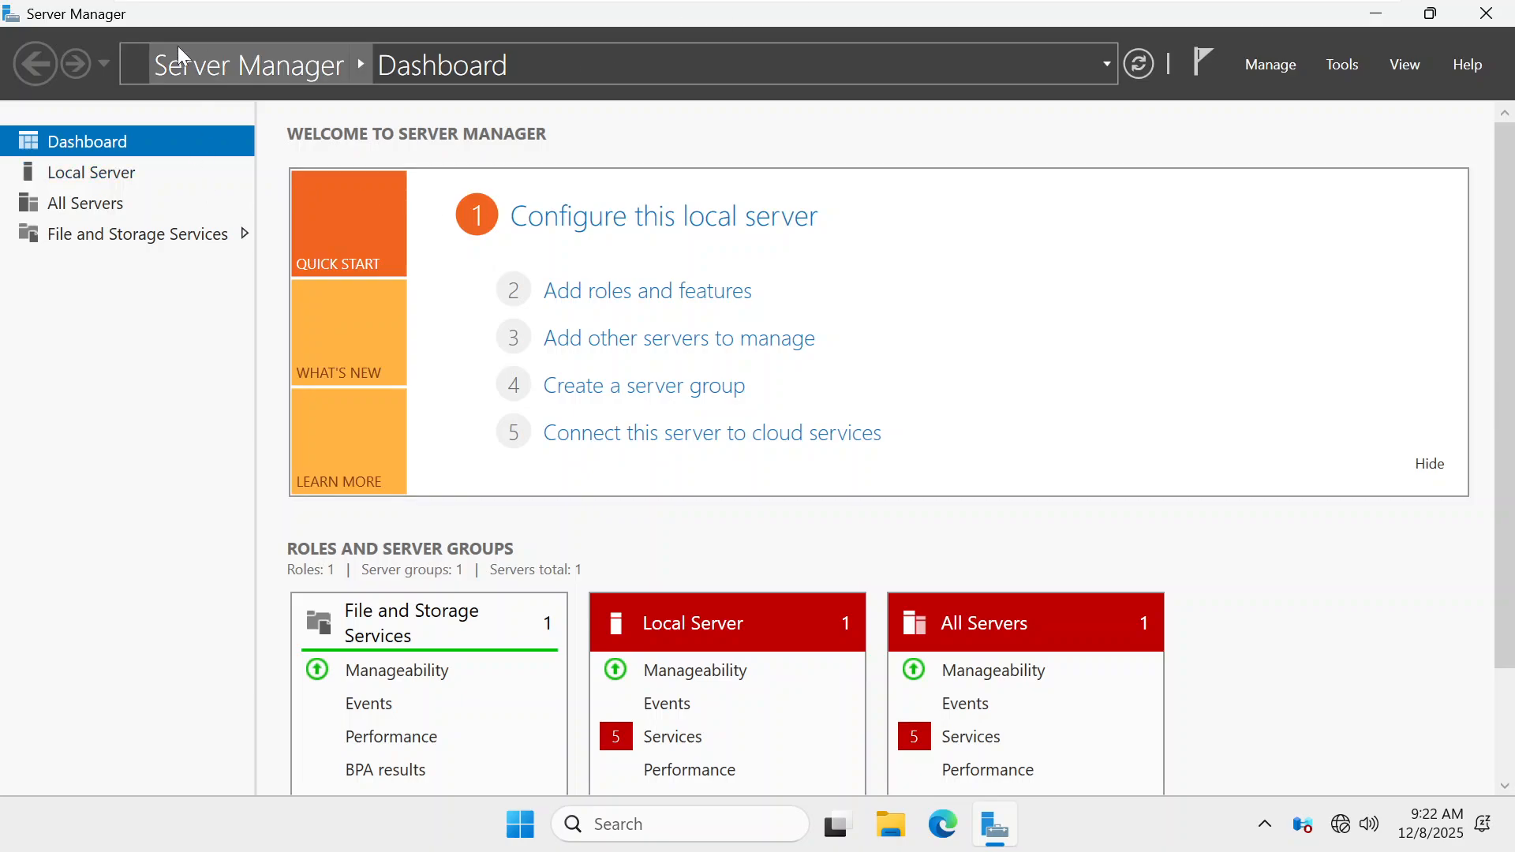
# Add the Active Directory Domain Services role plus its management features and start the installation
pyautogui.click(711, 298)
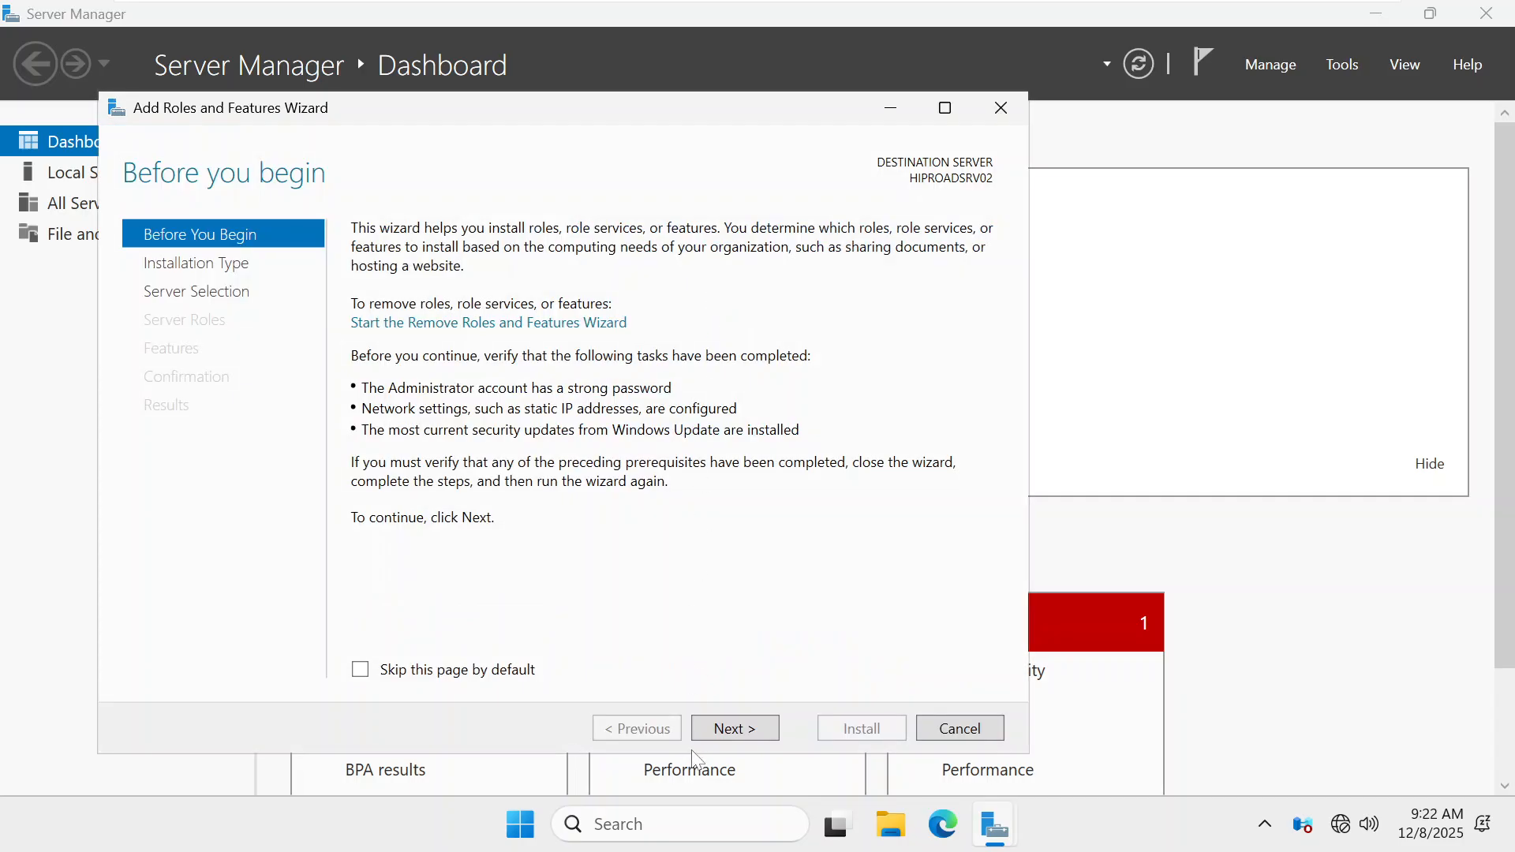
pyautogui.click(732, 729)
pyautogui.click(732, 729)
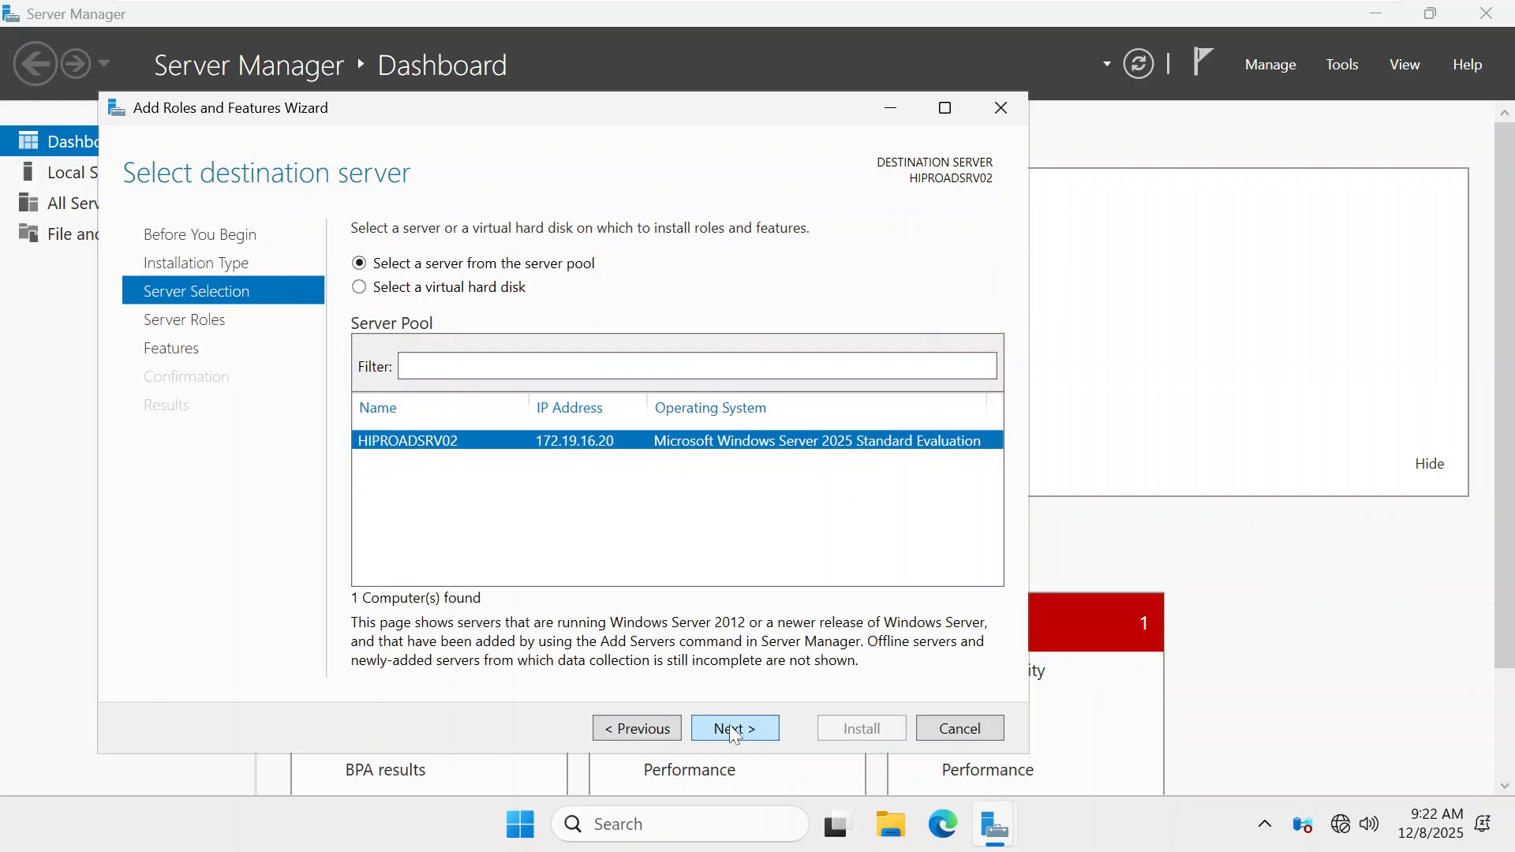
pyautogui.click(732, 729)
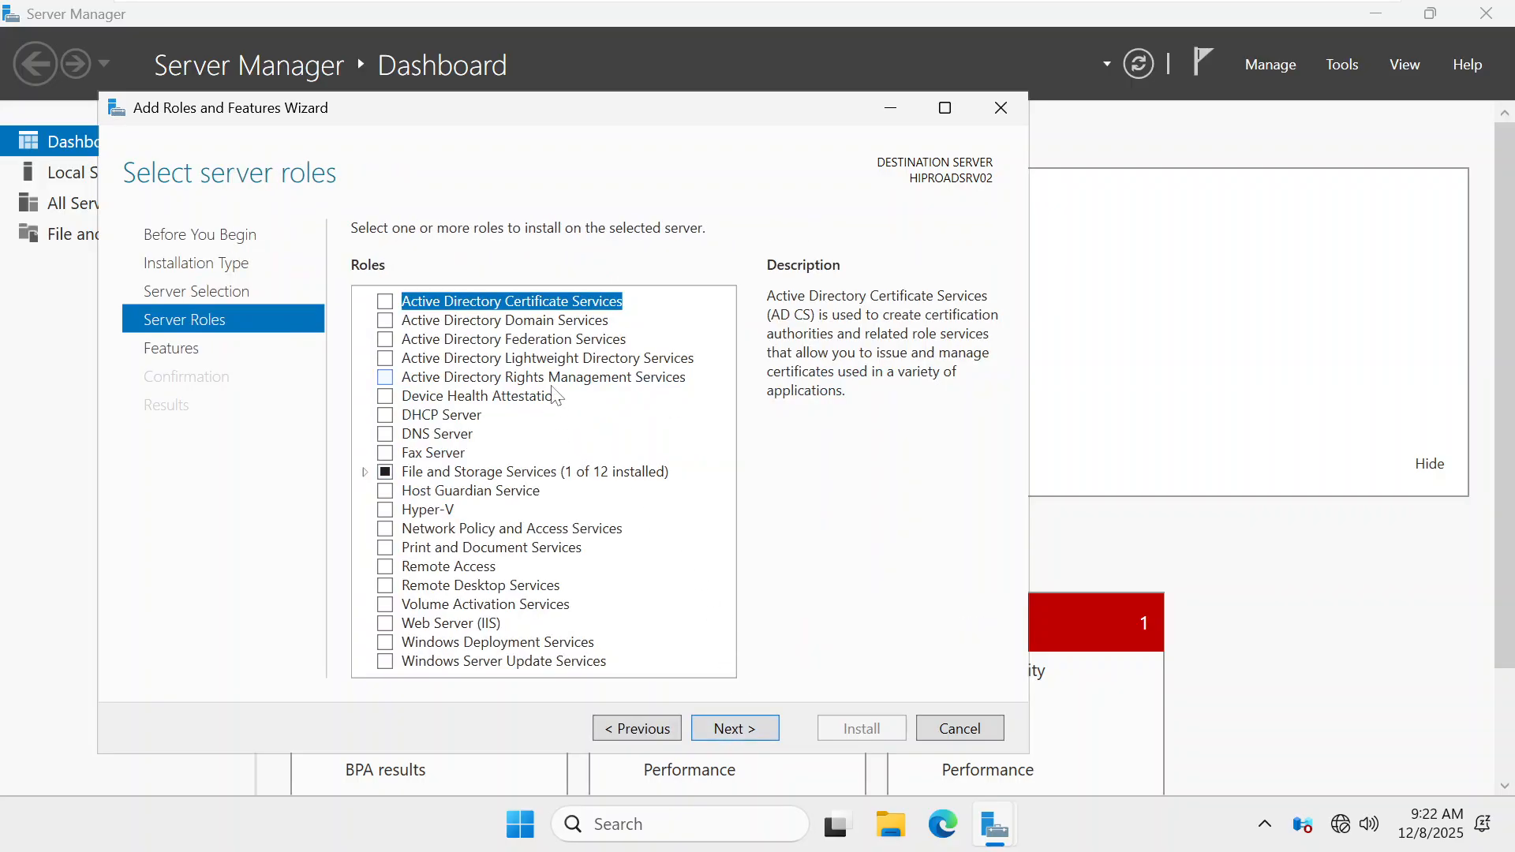
pyautogui.click(386, 320)
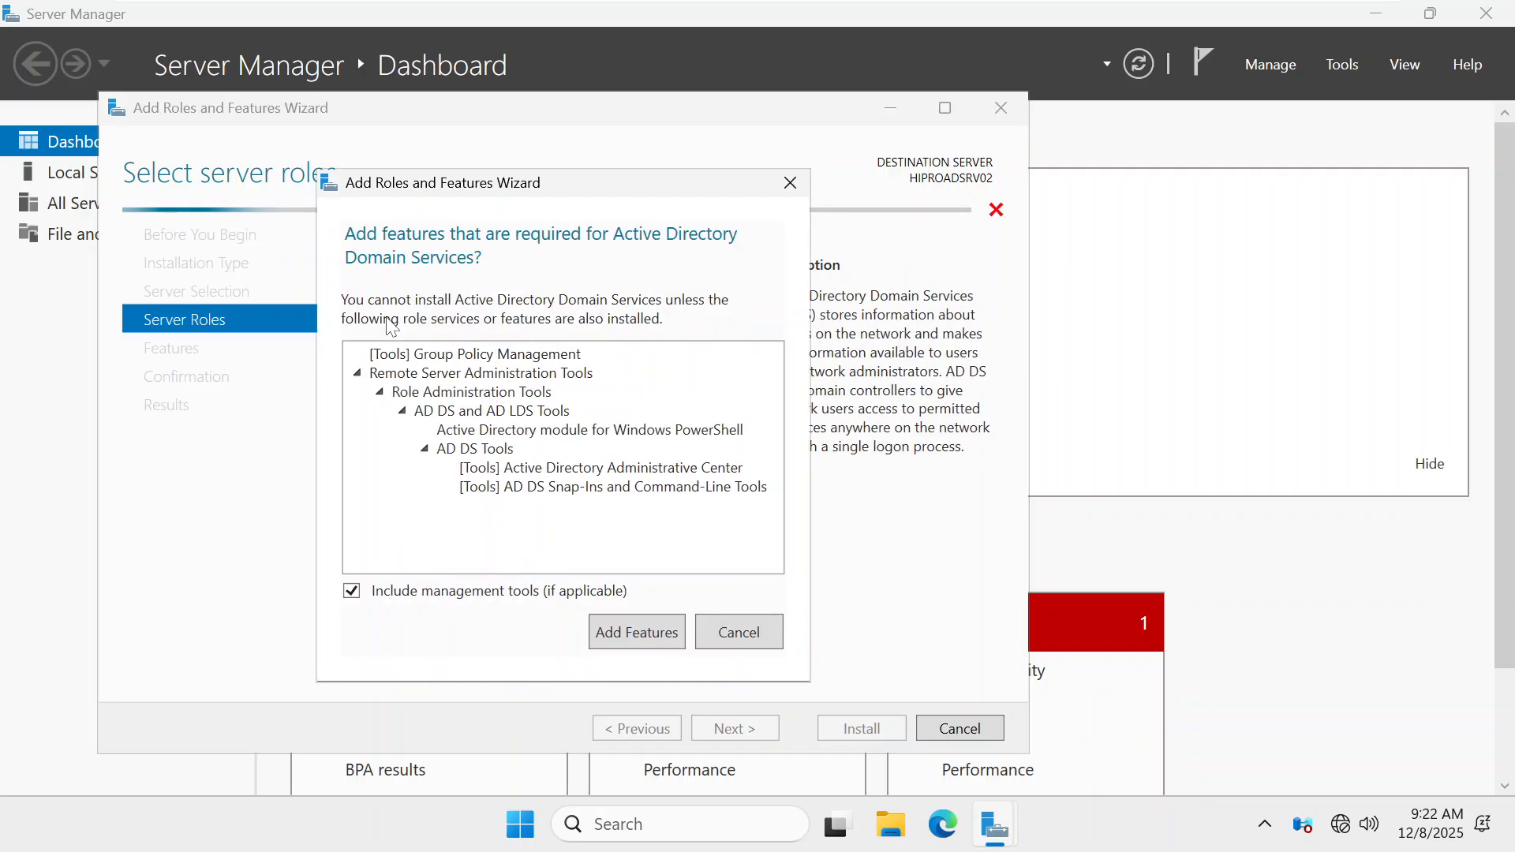
pyautogui.click(646, 642)
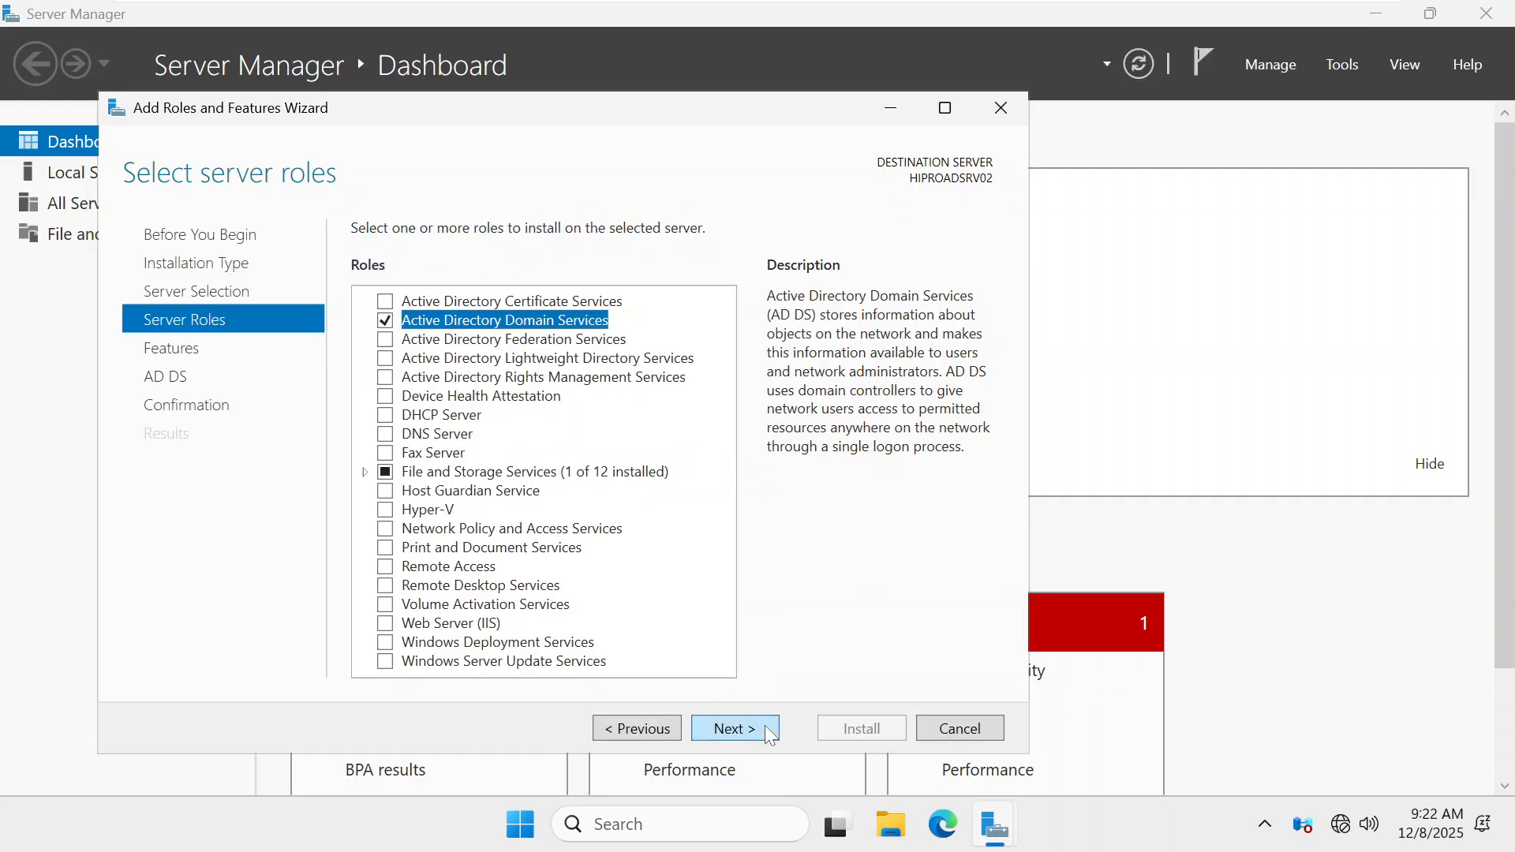
pyautogui.click(755, 724)
pyautogui.click(754, 724)
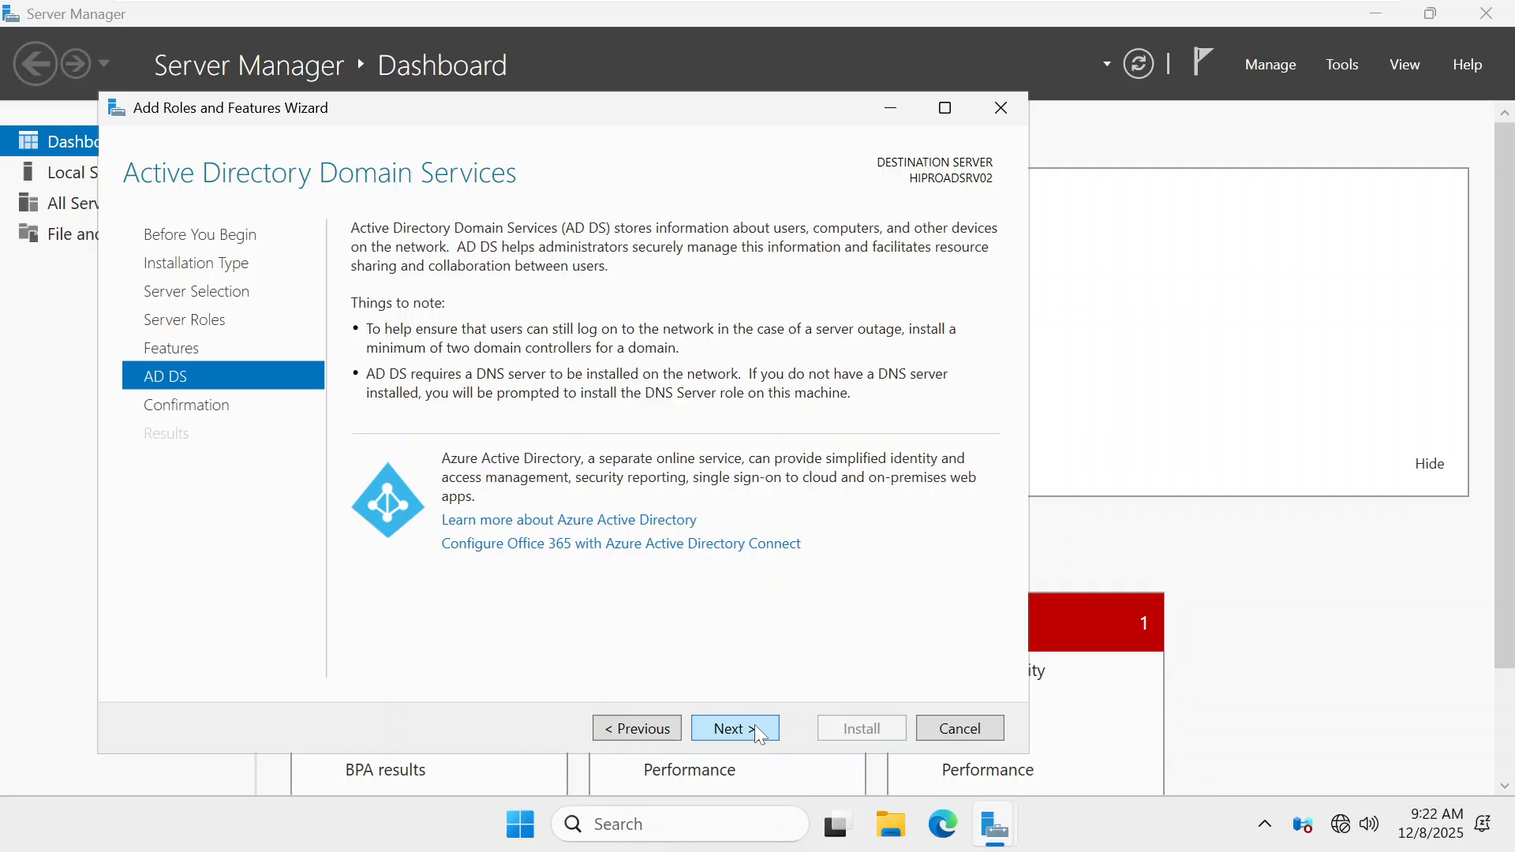
pyautogui.click(754, 725)
pyautogui.click(888, 726)
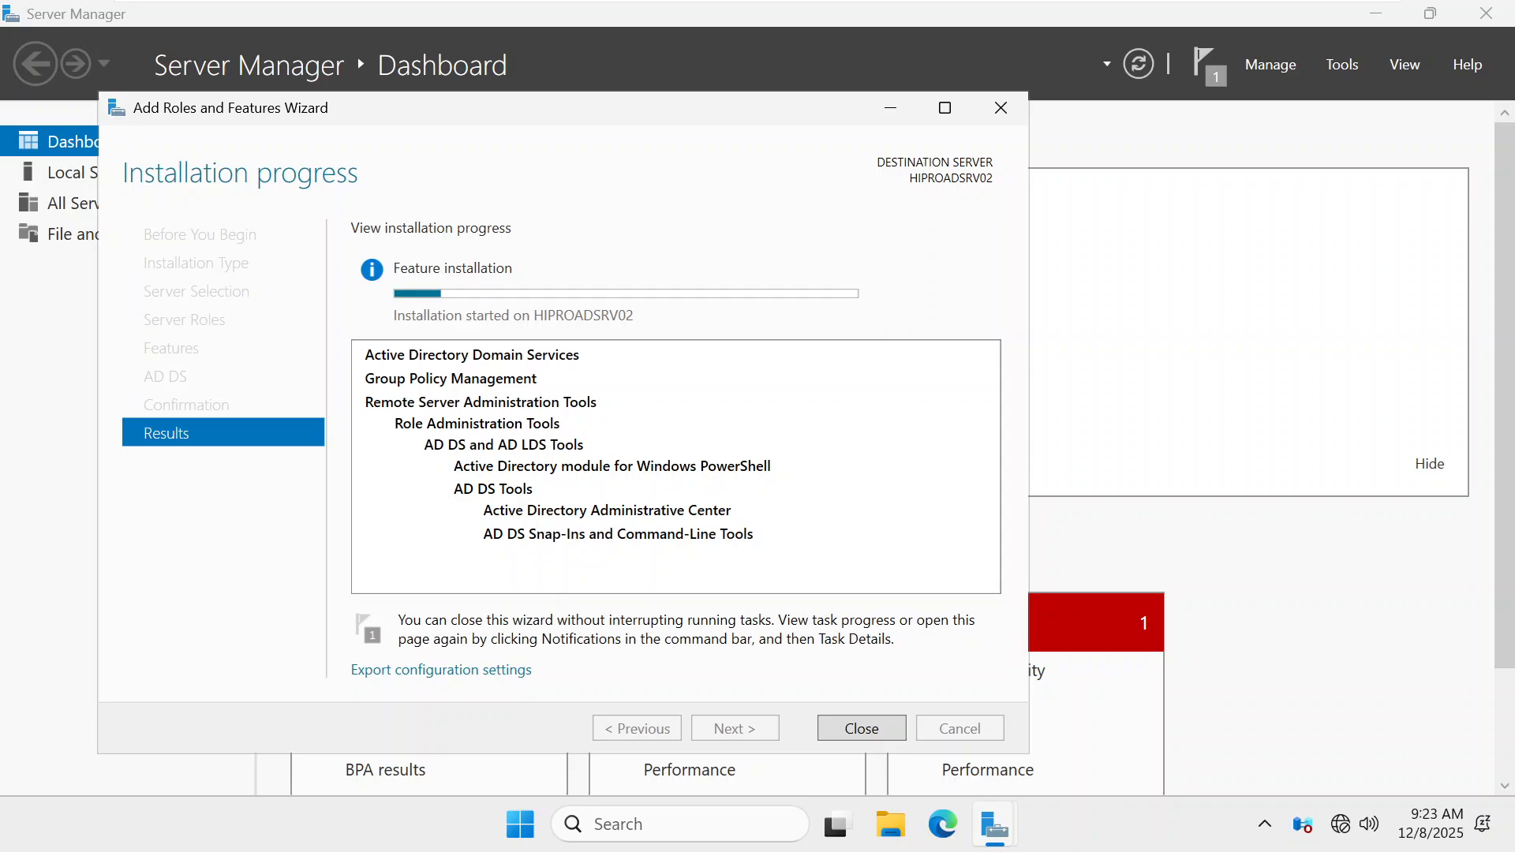
# Close the finished install and choose 'Promote this server to a domain controller' from notifications
pyautogui.click(862, 729)
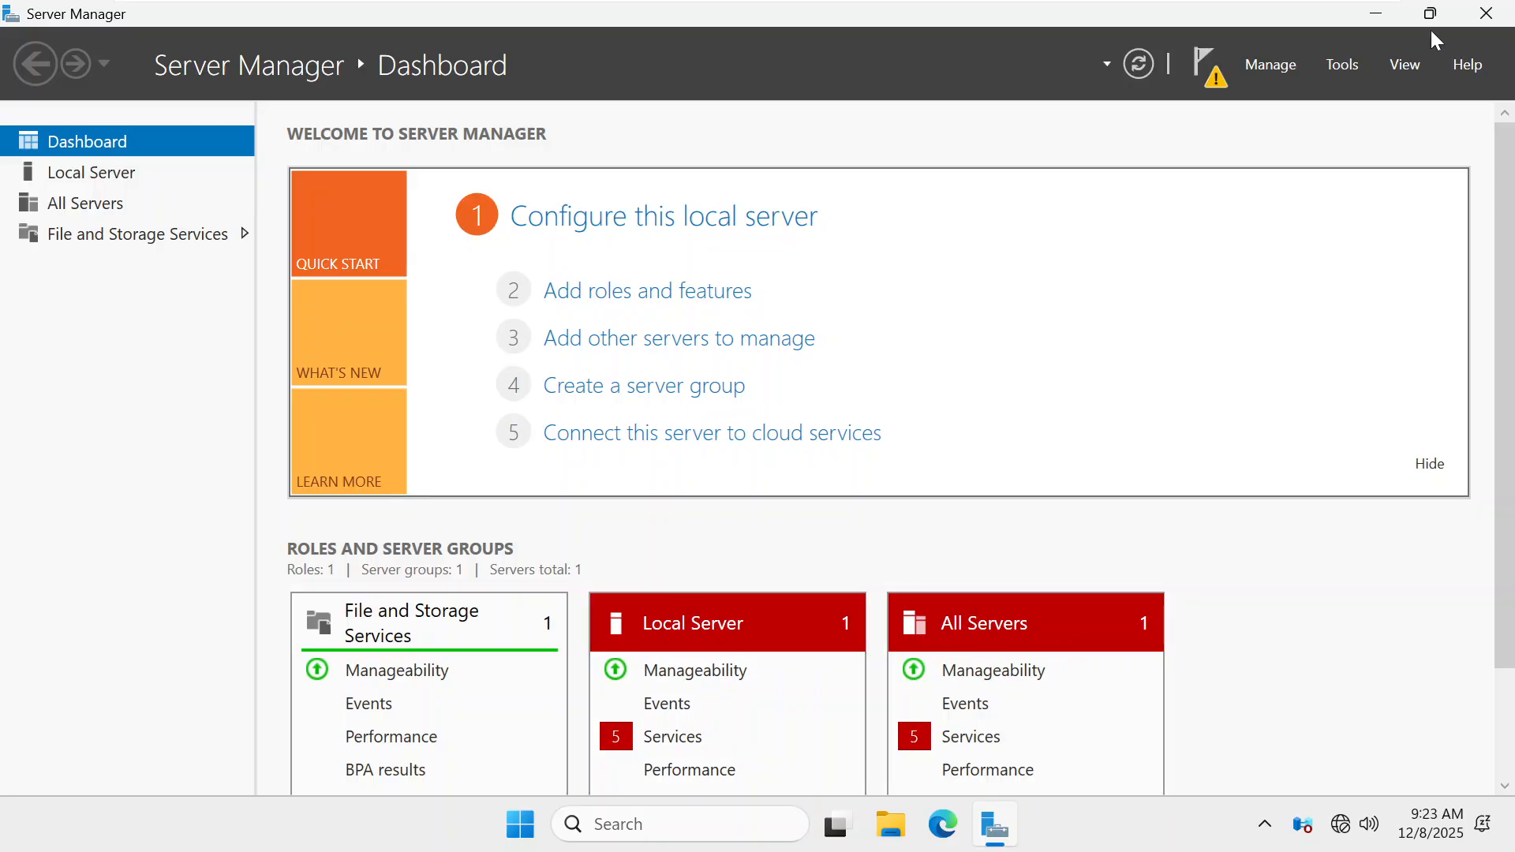
pyautogui.click(1205, 66)
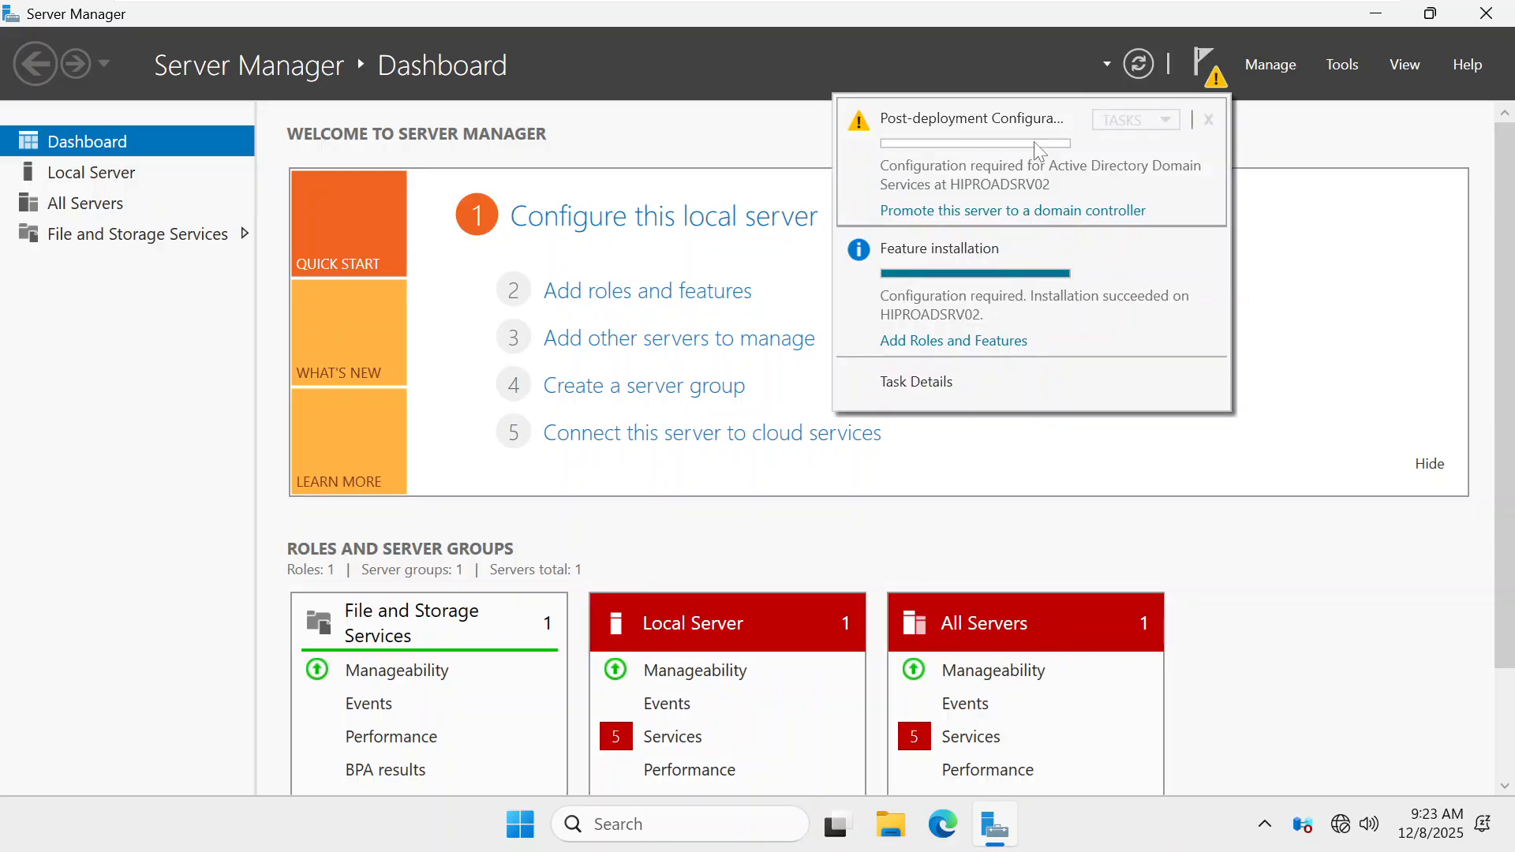
pyautogui.click(981, 211)
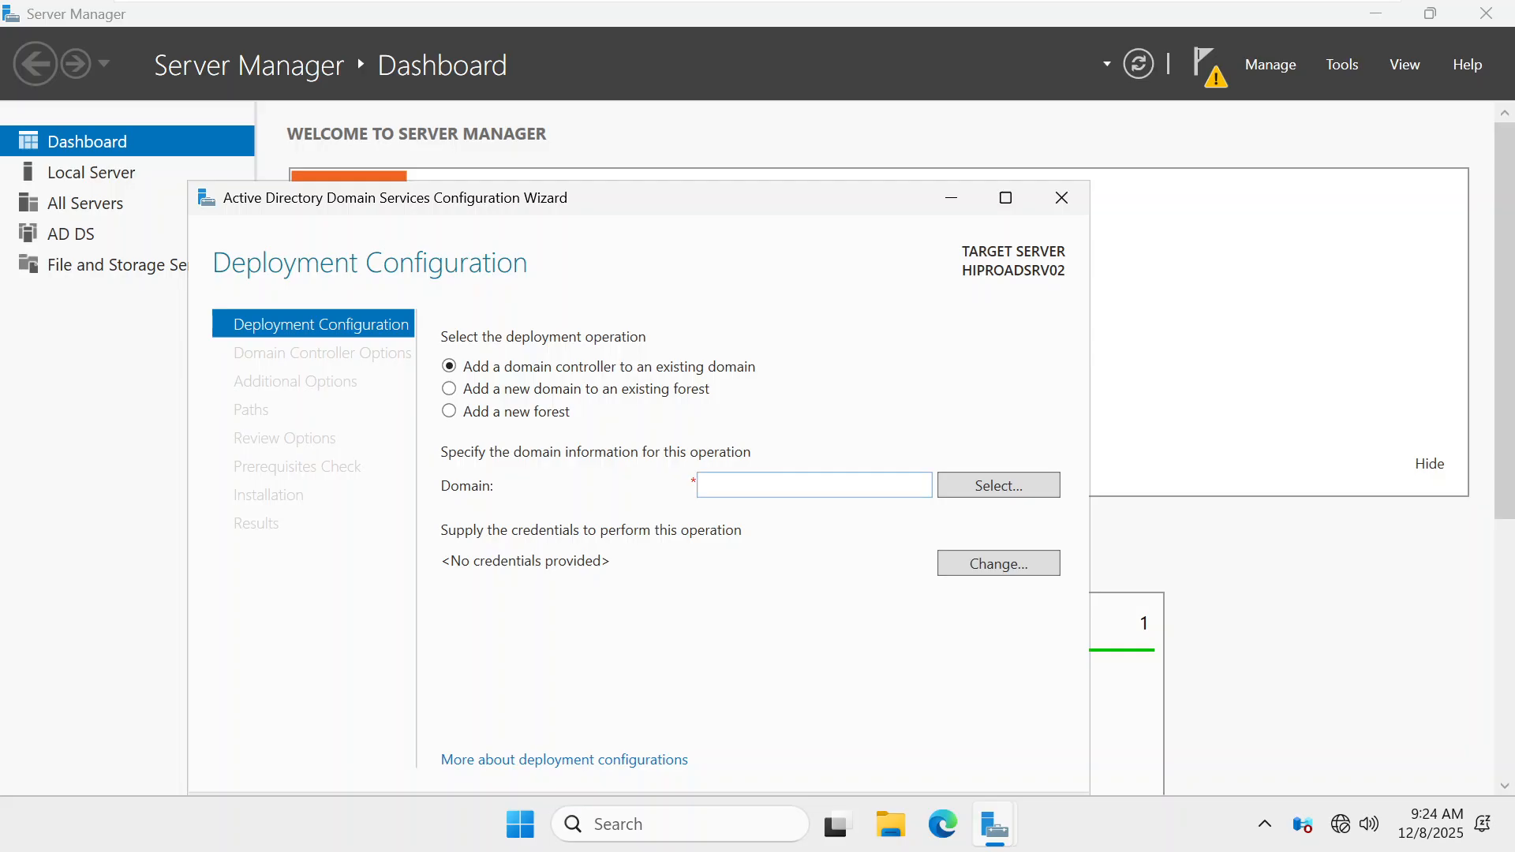
# Enter hipro.com as the existing domain to join
pyautogui.click(762, 476)
pyautogui.write('hi')
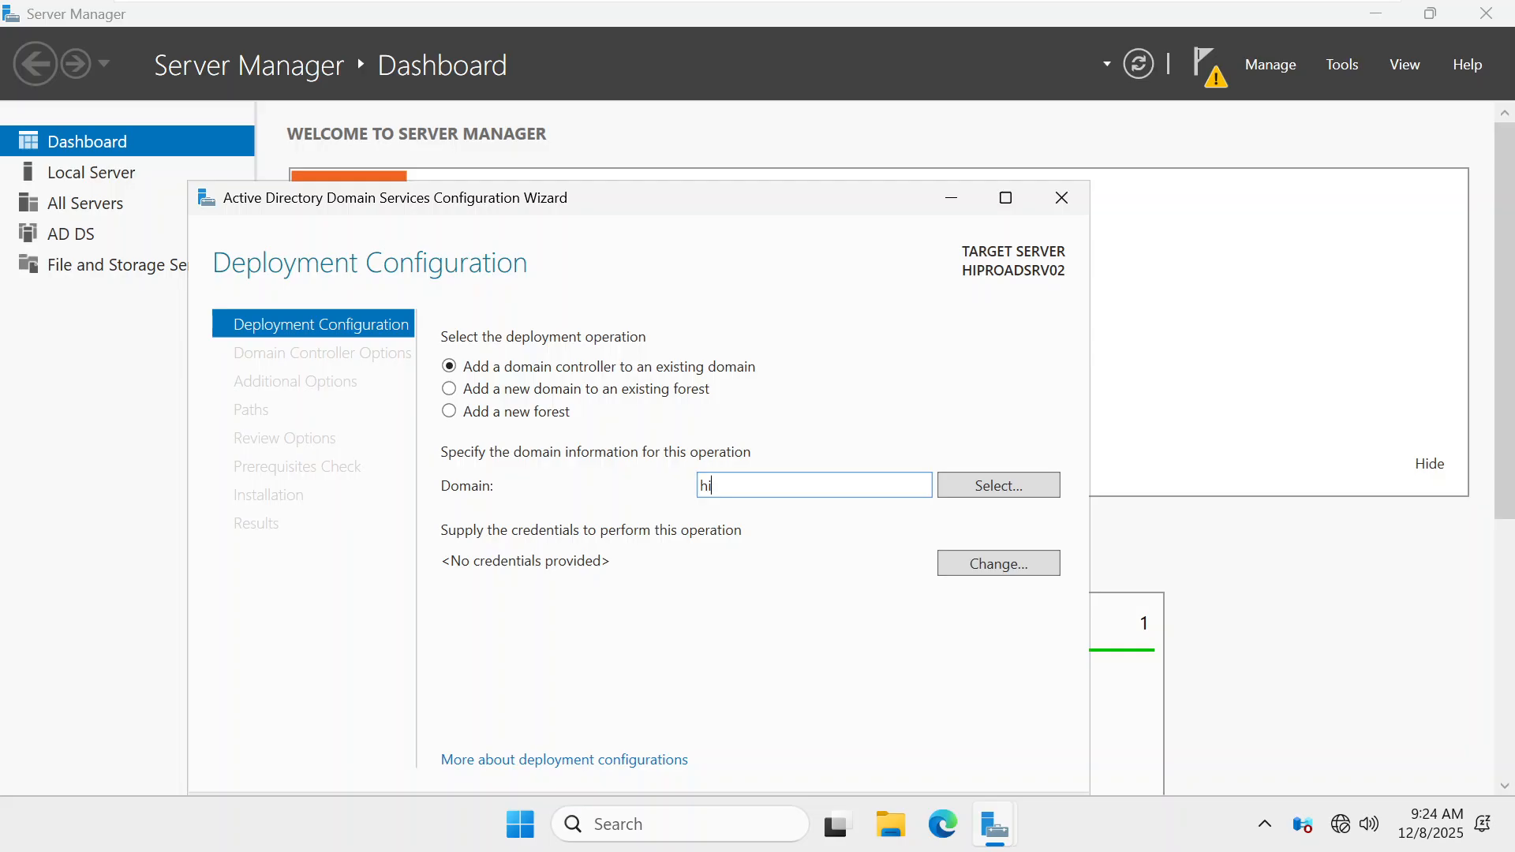
pyautogui.write('pro.com')
pyautogui.moveTo(766, 487); pyautogui.dragTo(629, 498)
pyautogui.click(782, 487)
# Supply the hipro.com domain administrator user name and password for the deployment
pyautogui.click(982, 557)
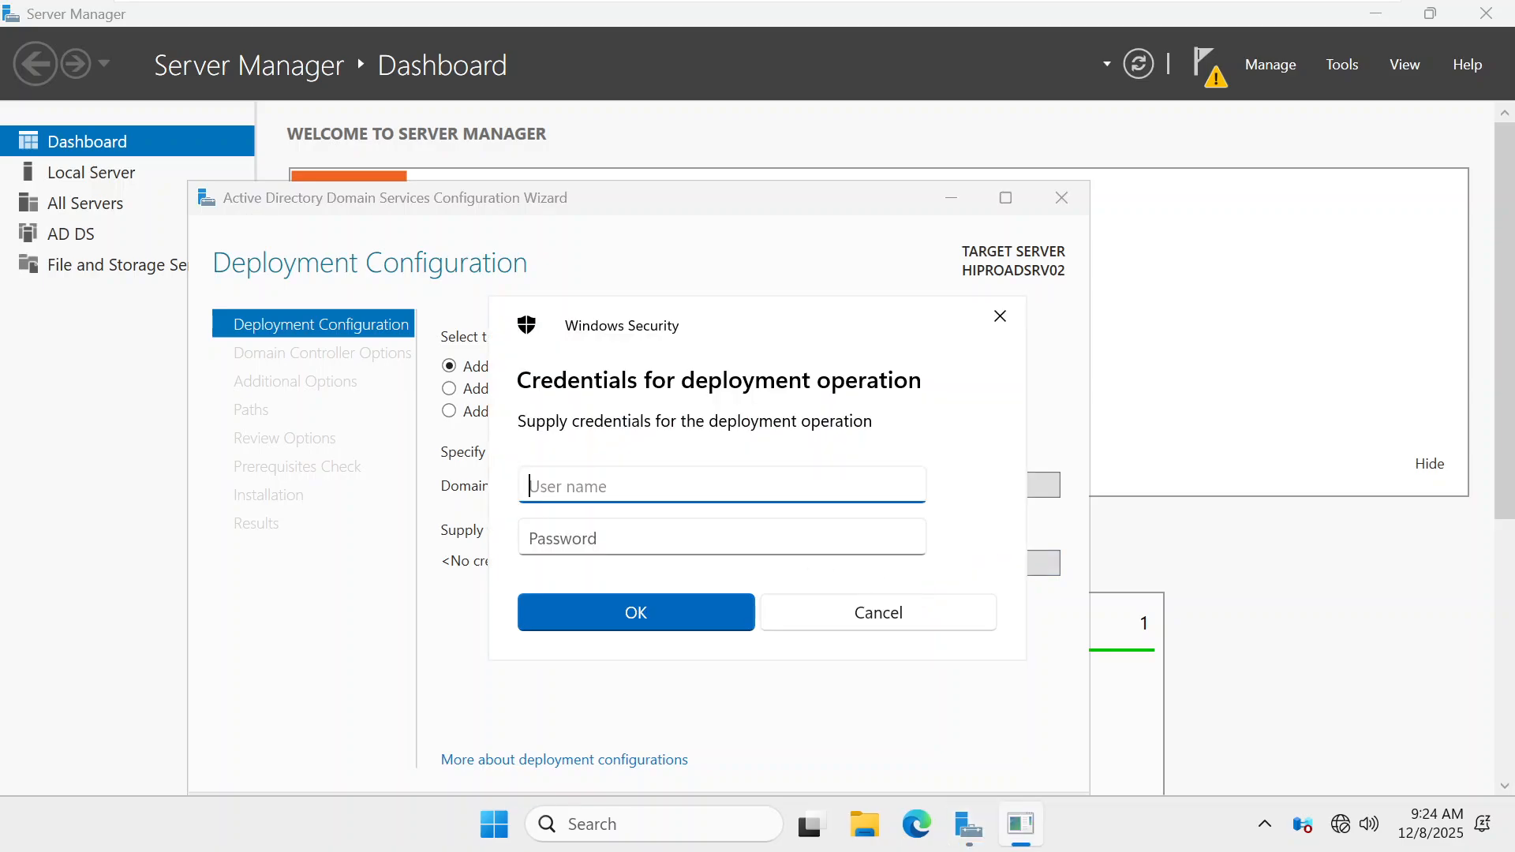
pyautogui.write('Administrator@hirop')
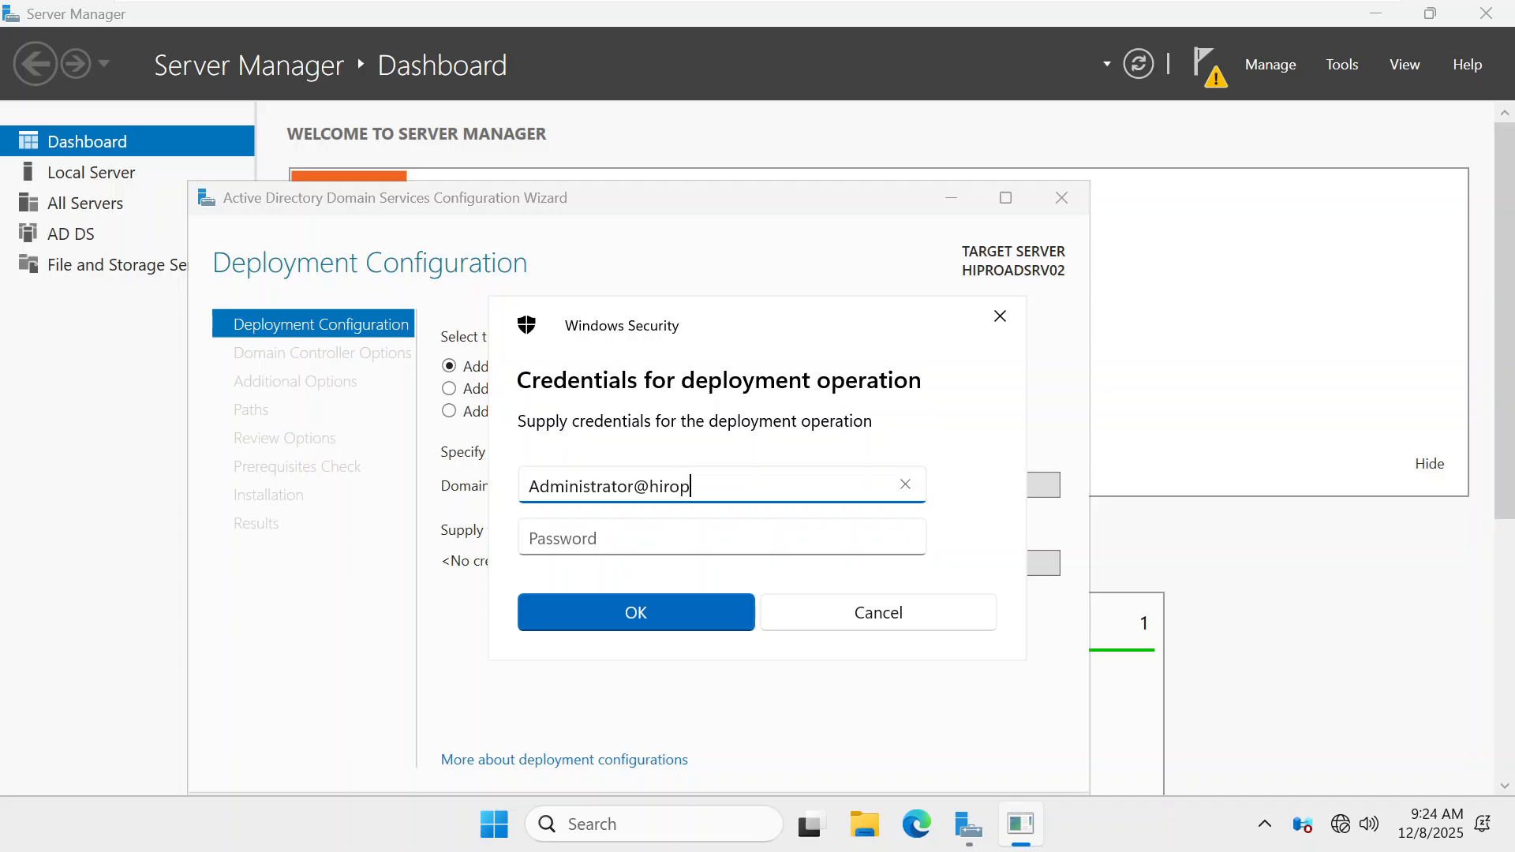
pyautogui.press('BackSpace')
pyautogui.press('BackSpace')
pyautogui.press('BackSpace')
pyautogui.write('pro.com')
pyautogui.press('Tab')
pyautogui.write('********')
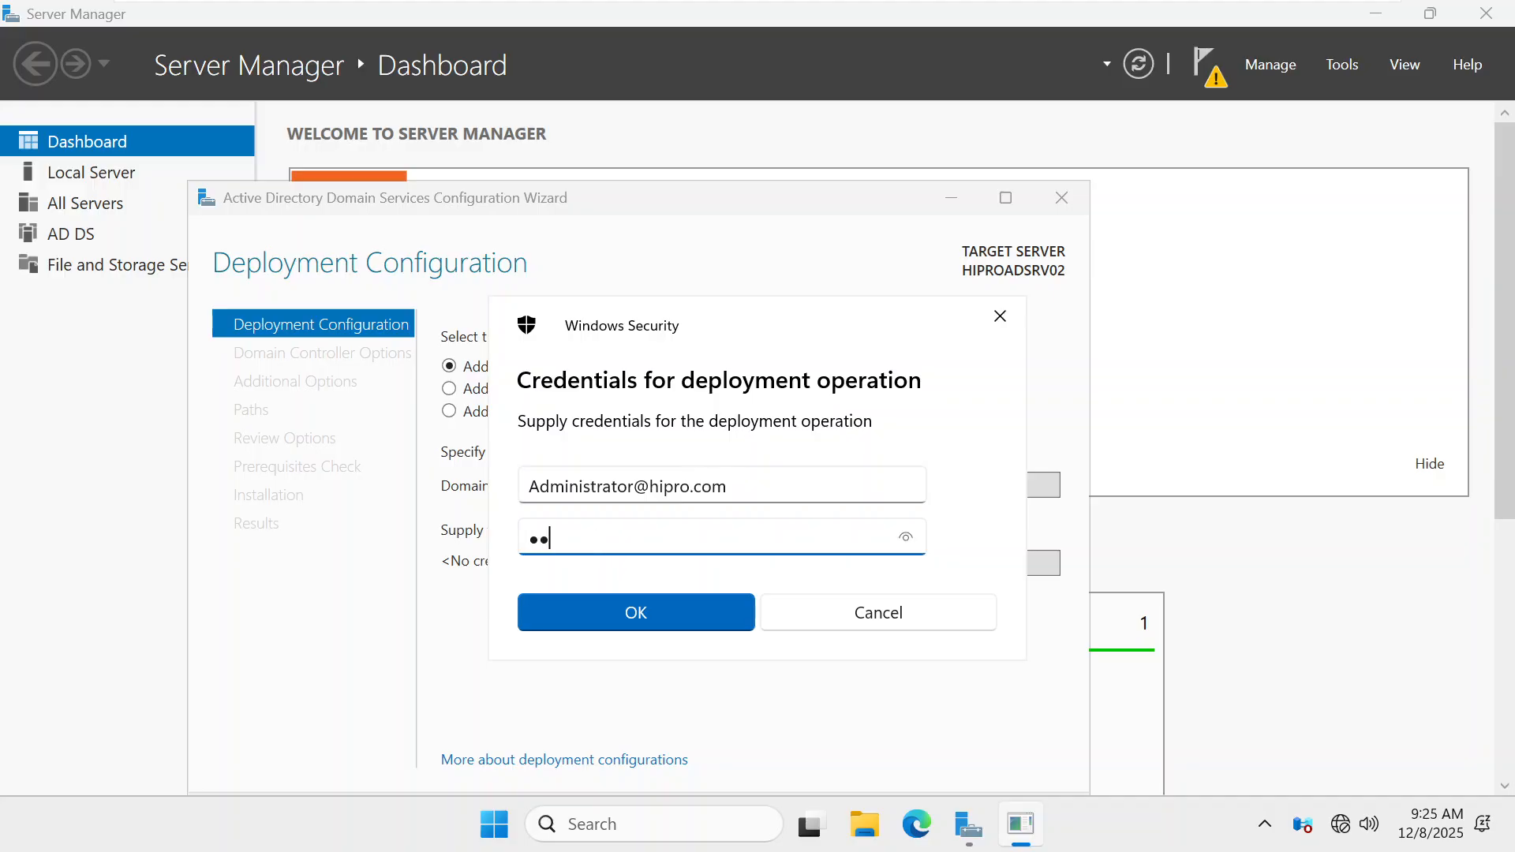
pyautogui.press('Return')
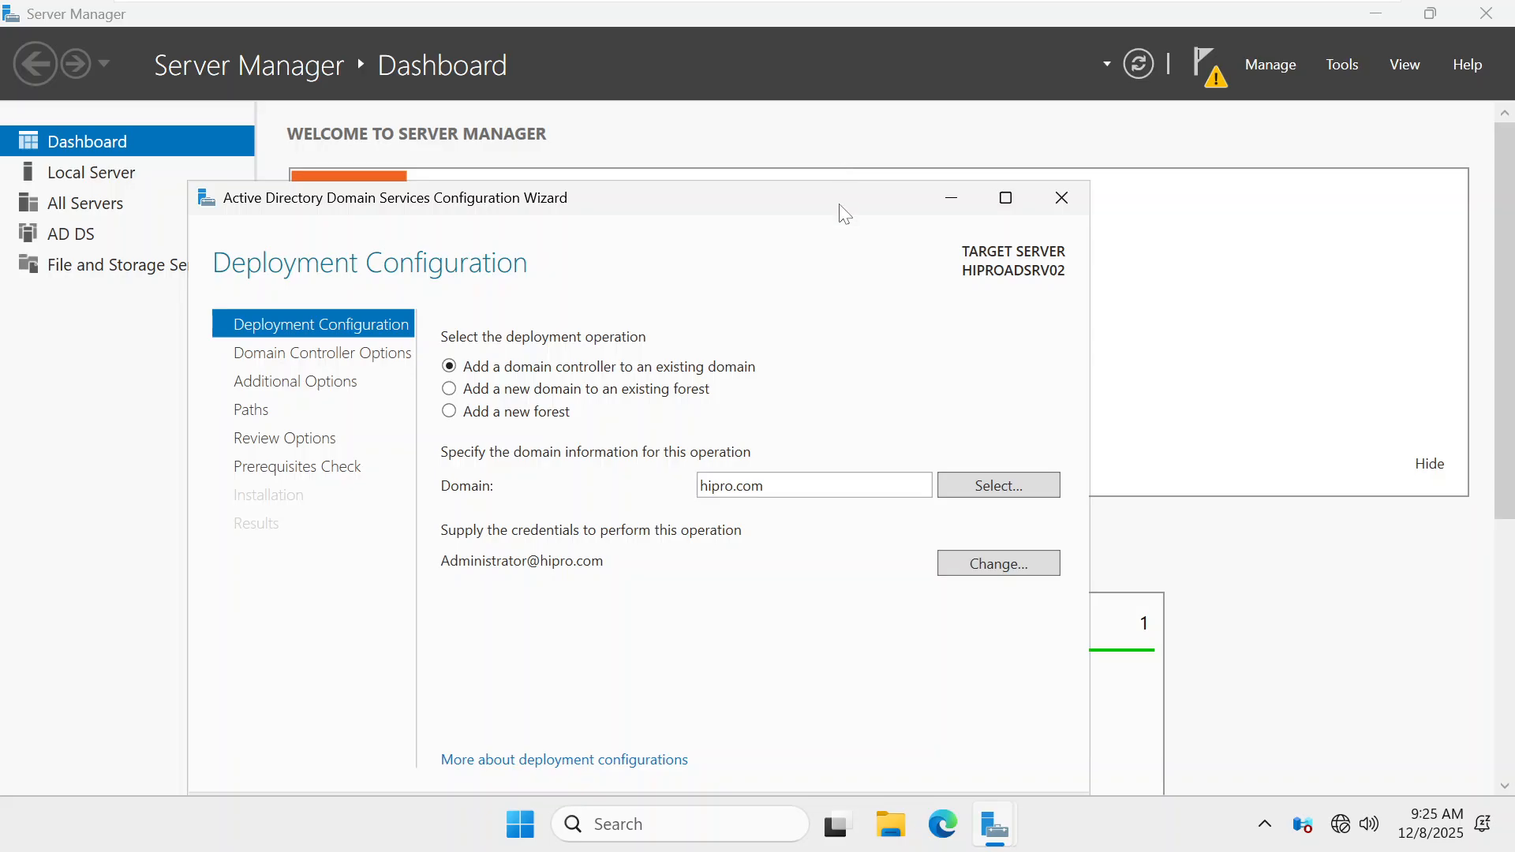
pyautogui.moveTo(839, 210); pyautogui.dragTo(838, 131)
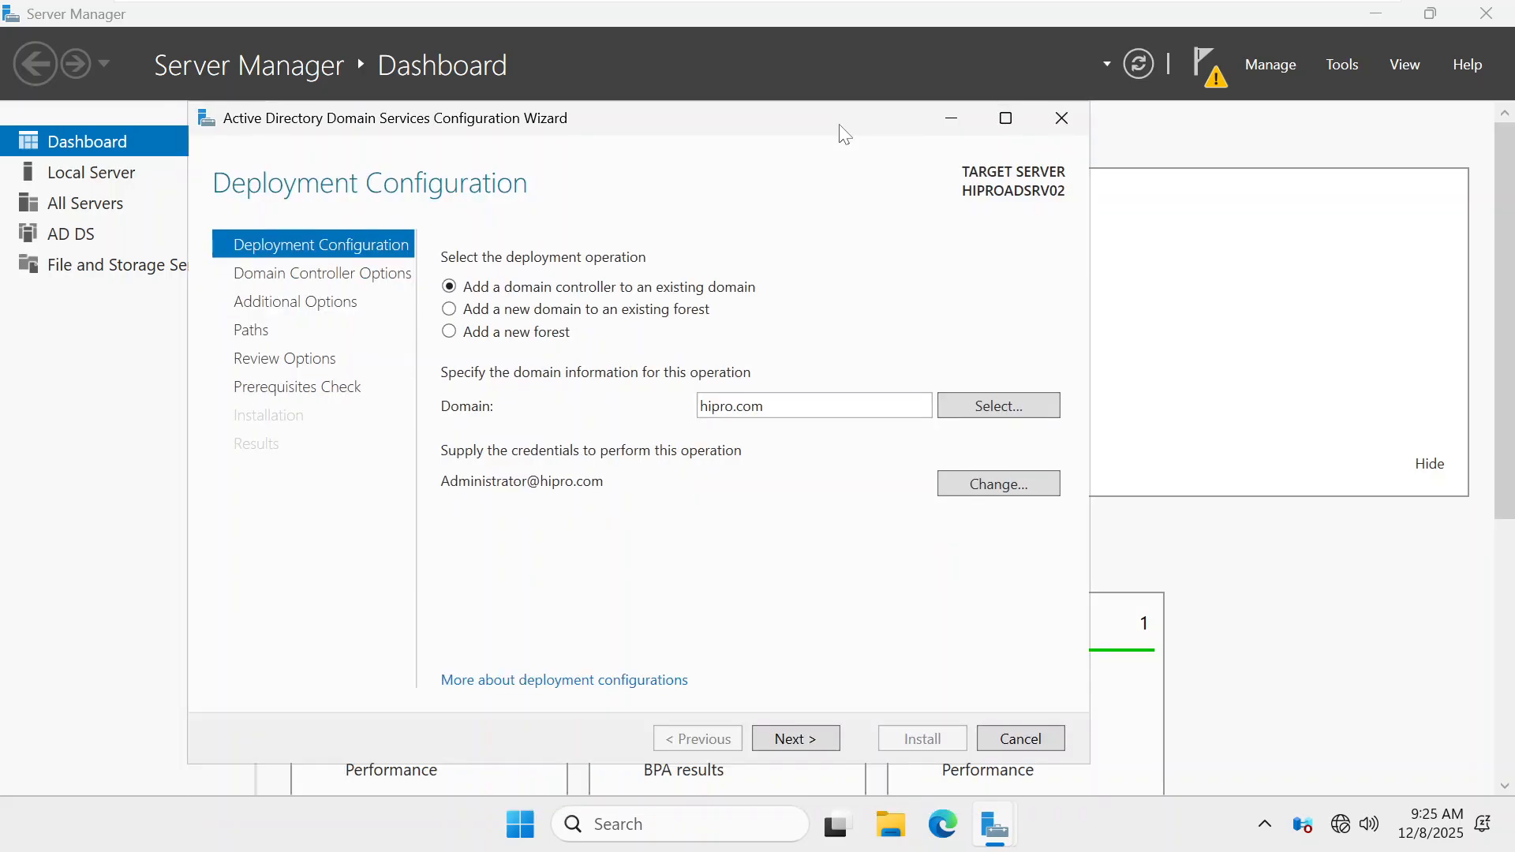
# Keep DNS server and Global Catalog, enter and confirm the DSRM password, then continue
pyautogui.click(810, 734)
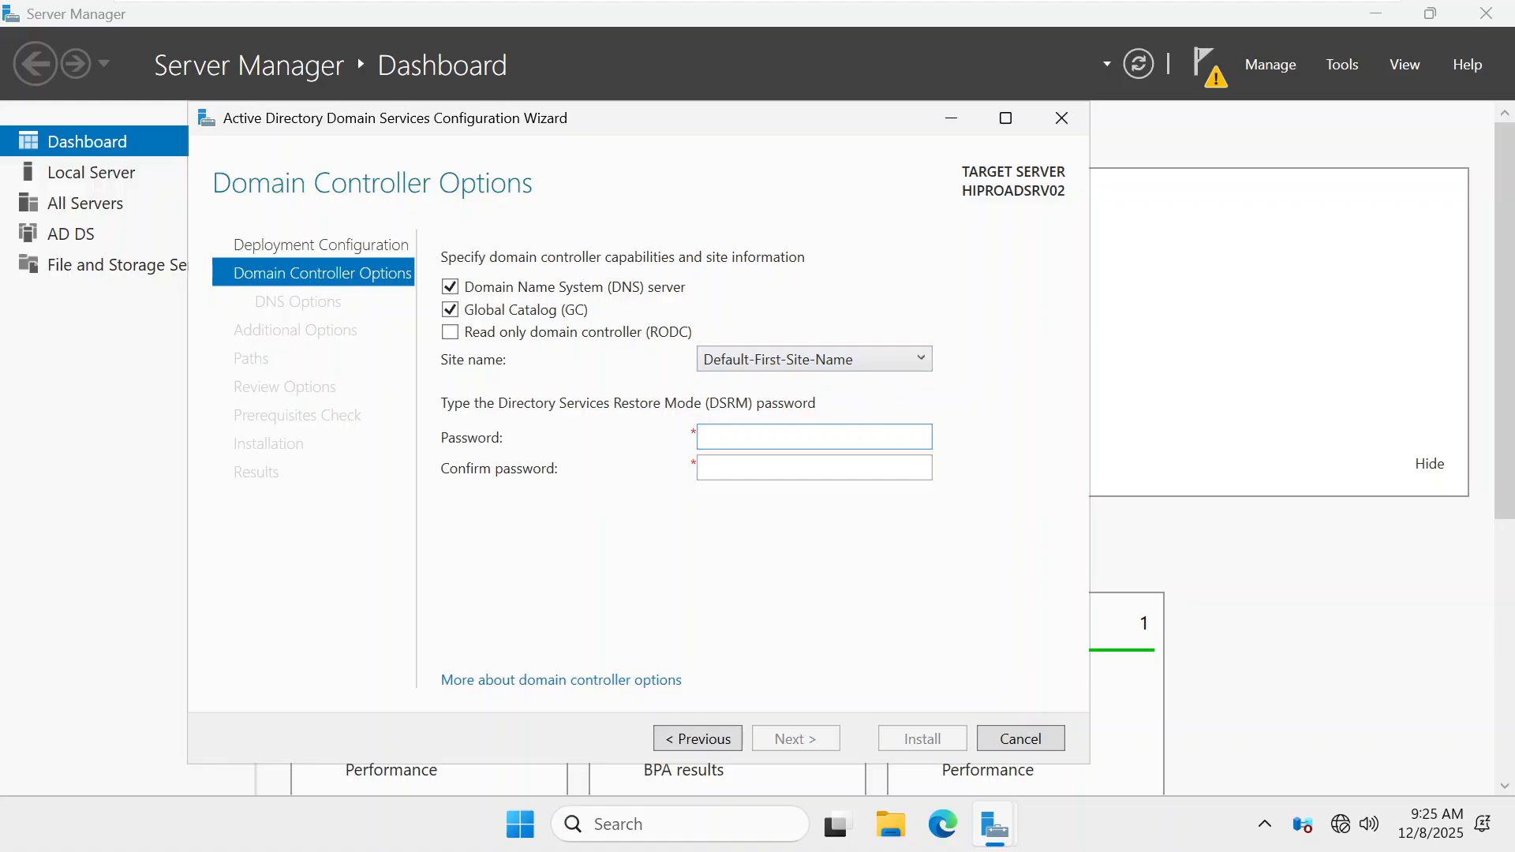
pyautogui.write('********')
pyautogui.press('Tab')
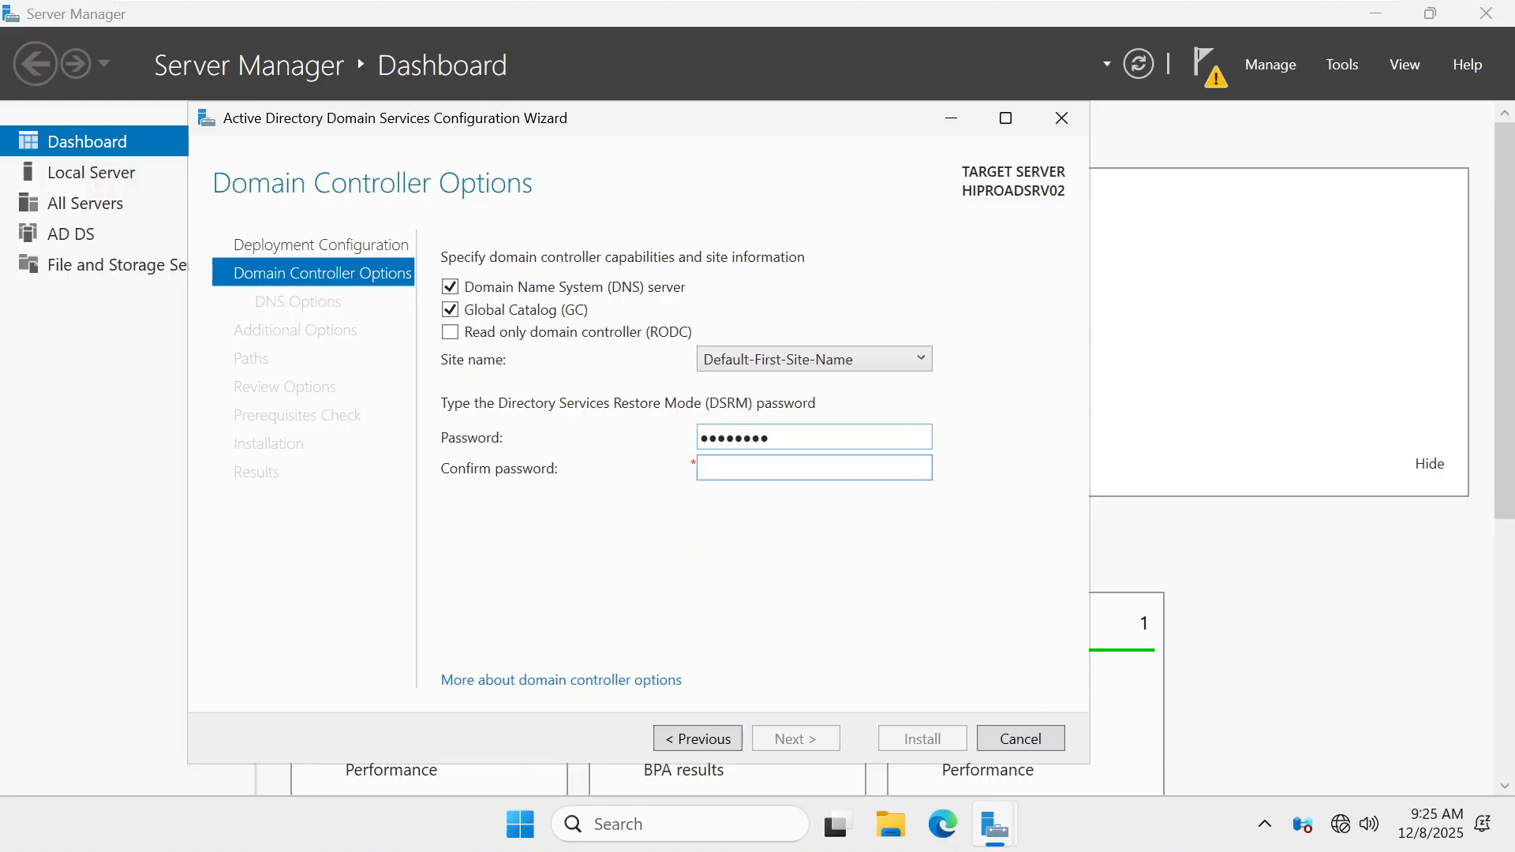
pyautogui.write('********')
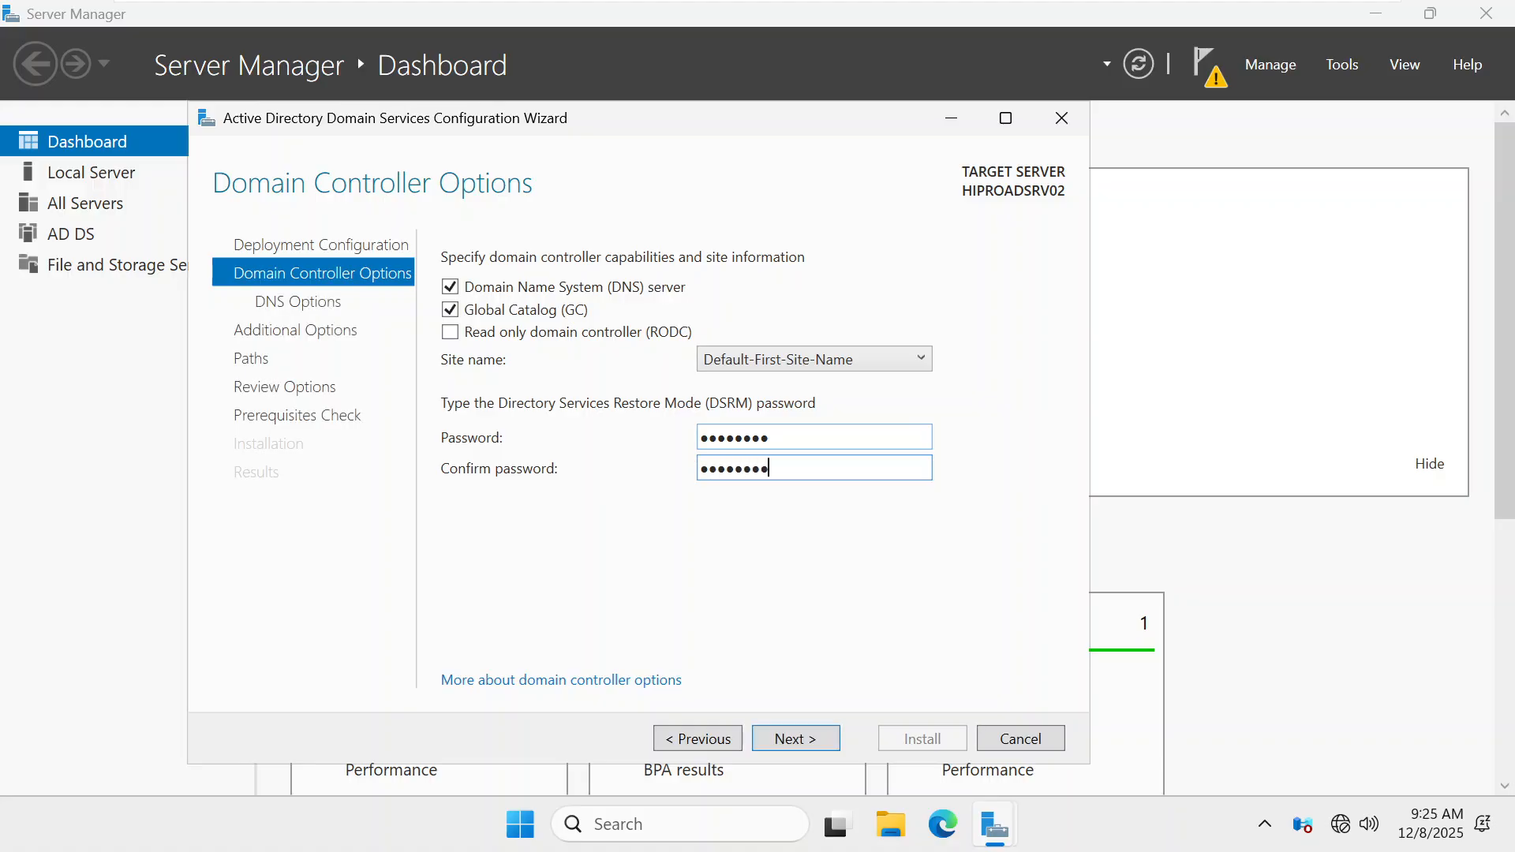
pyautogui.press('Return')
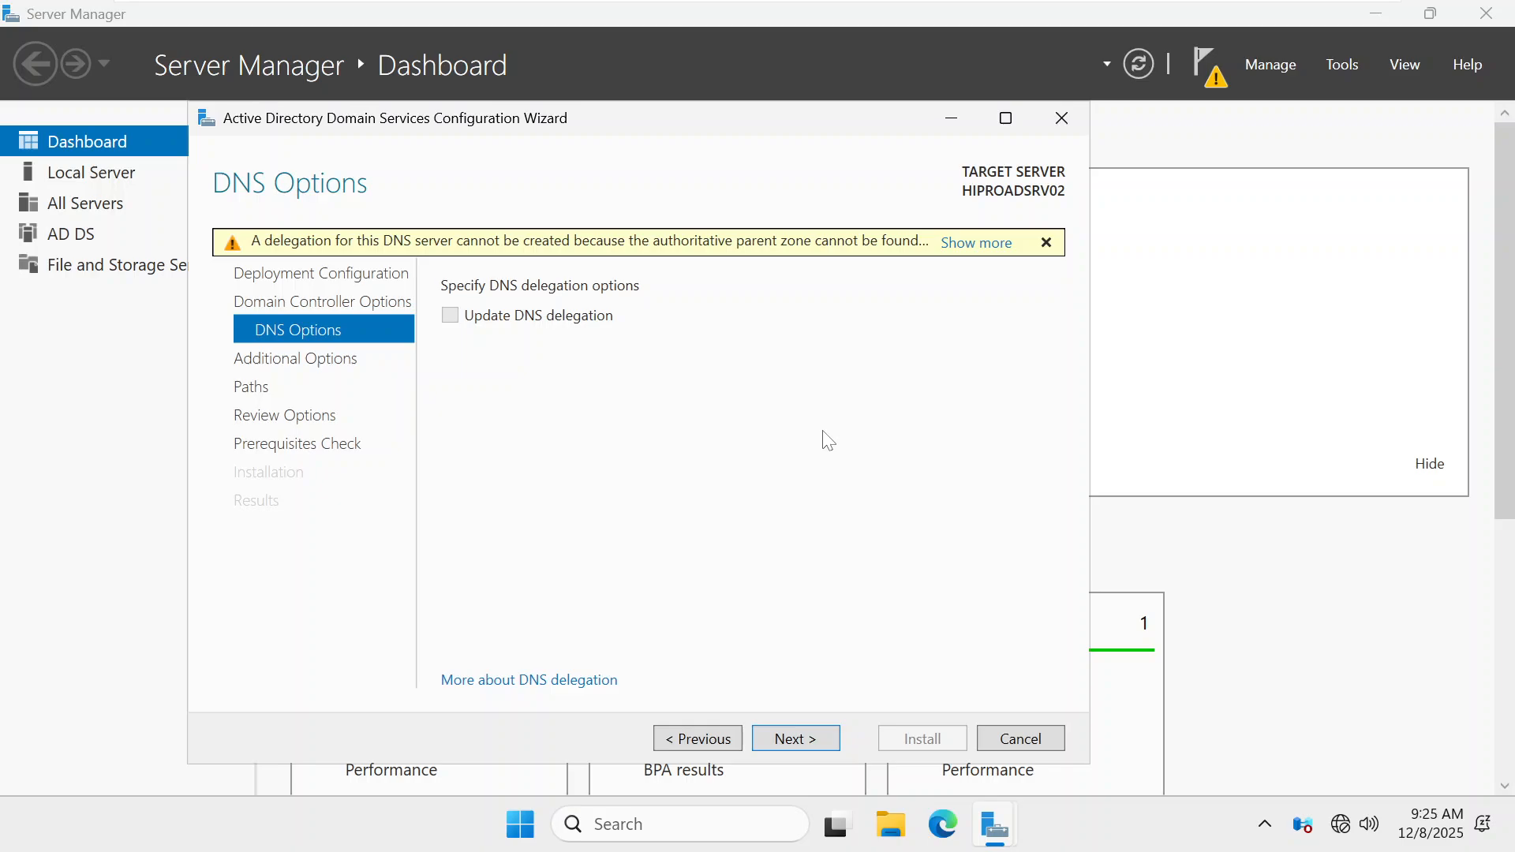
# Replicate from Any domain controller, keep default paths, and run the prerequisites check
pyautogui.click(775, 740)
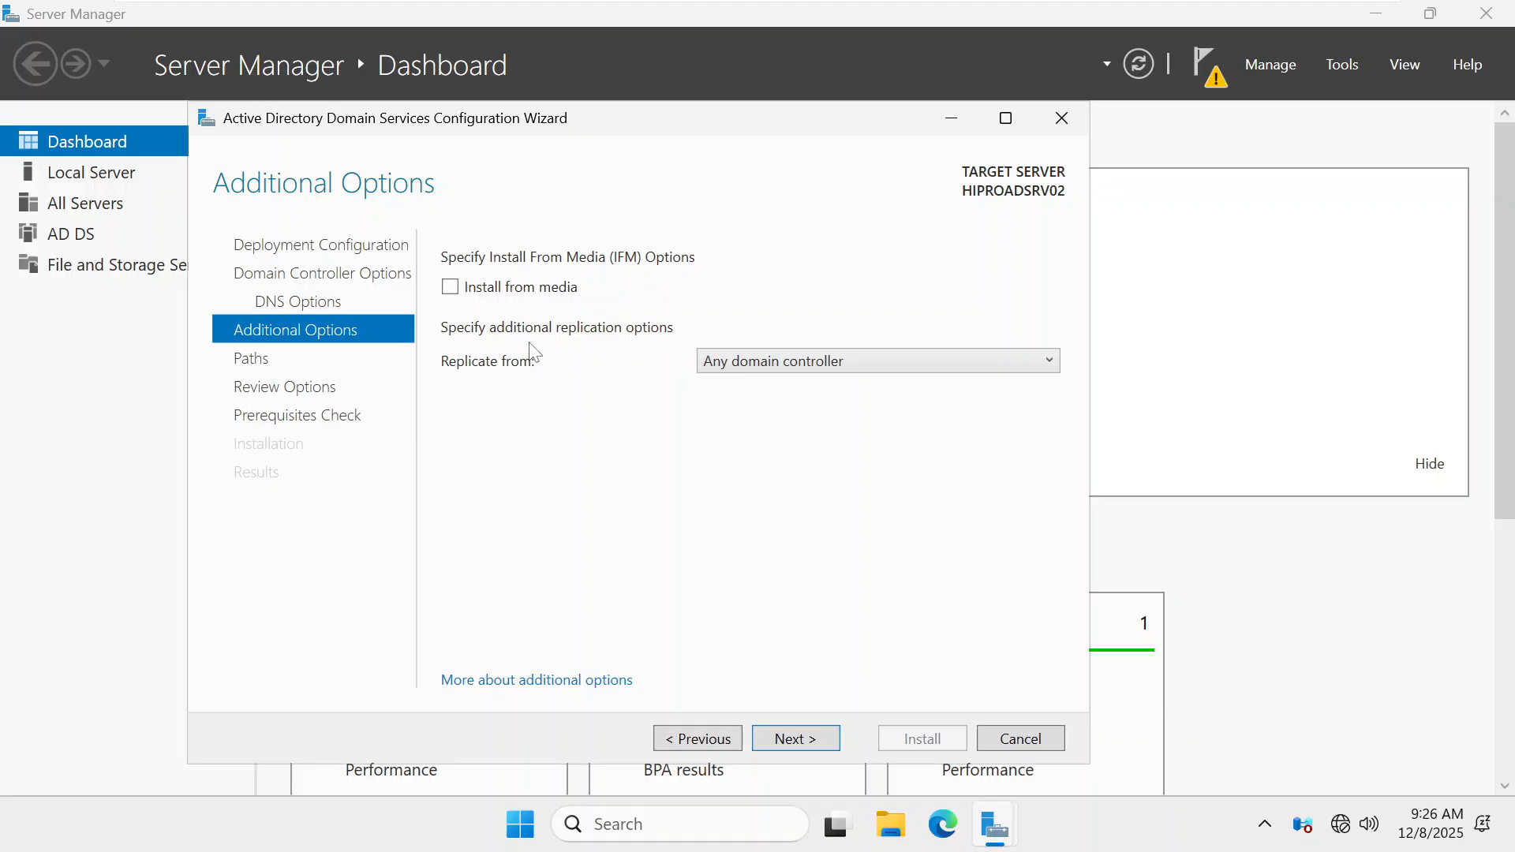
pyautogui.click(748, 365)
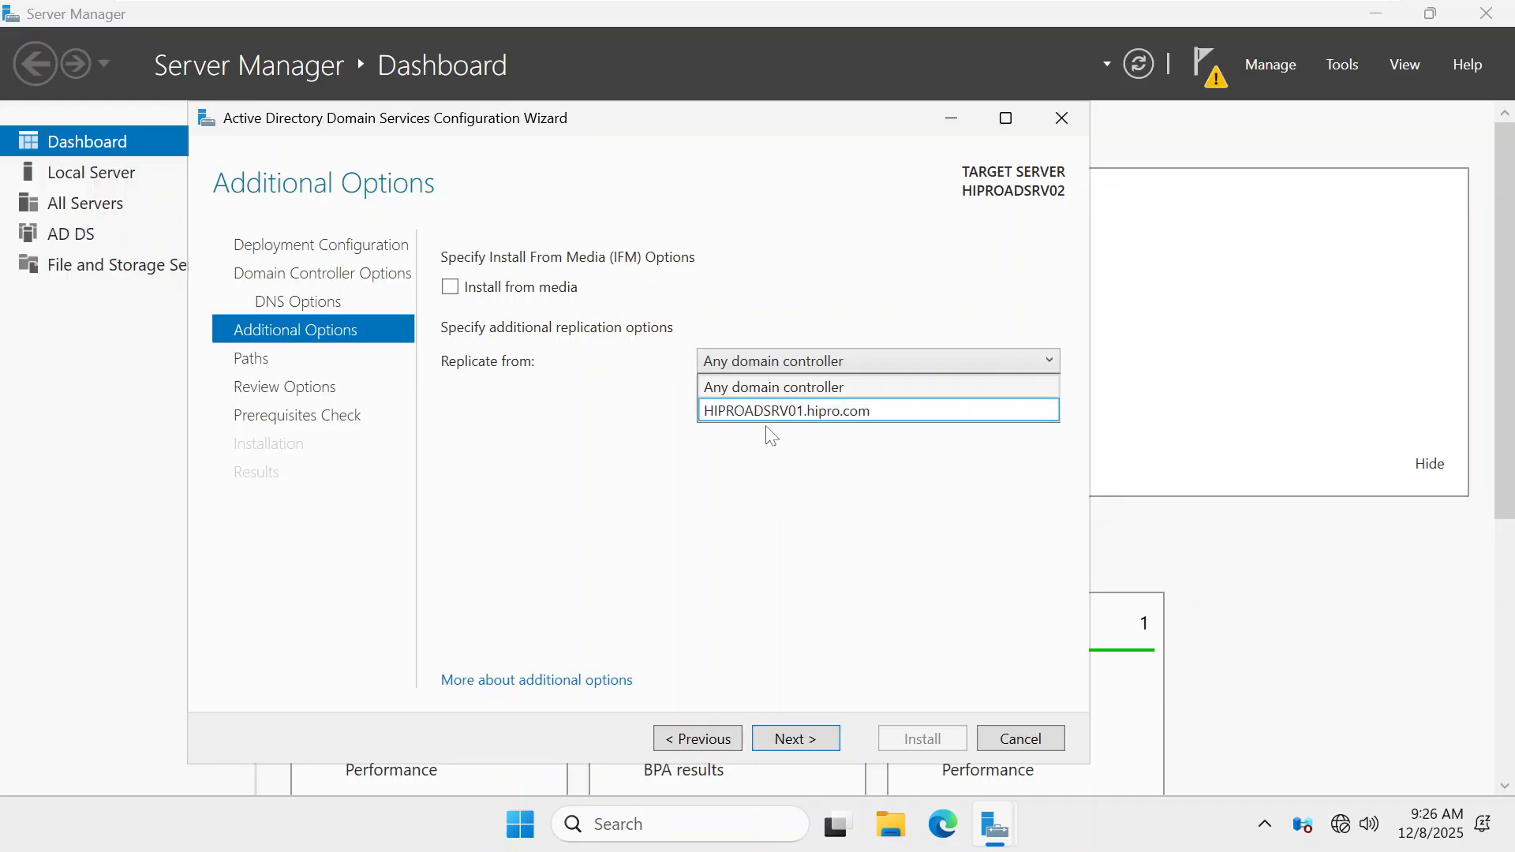
pyautogui.click(766, 387)
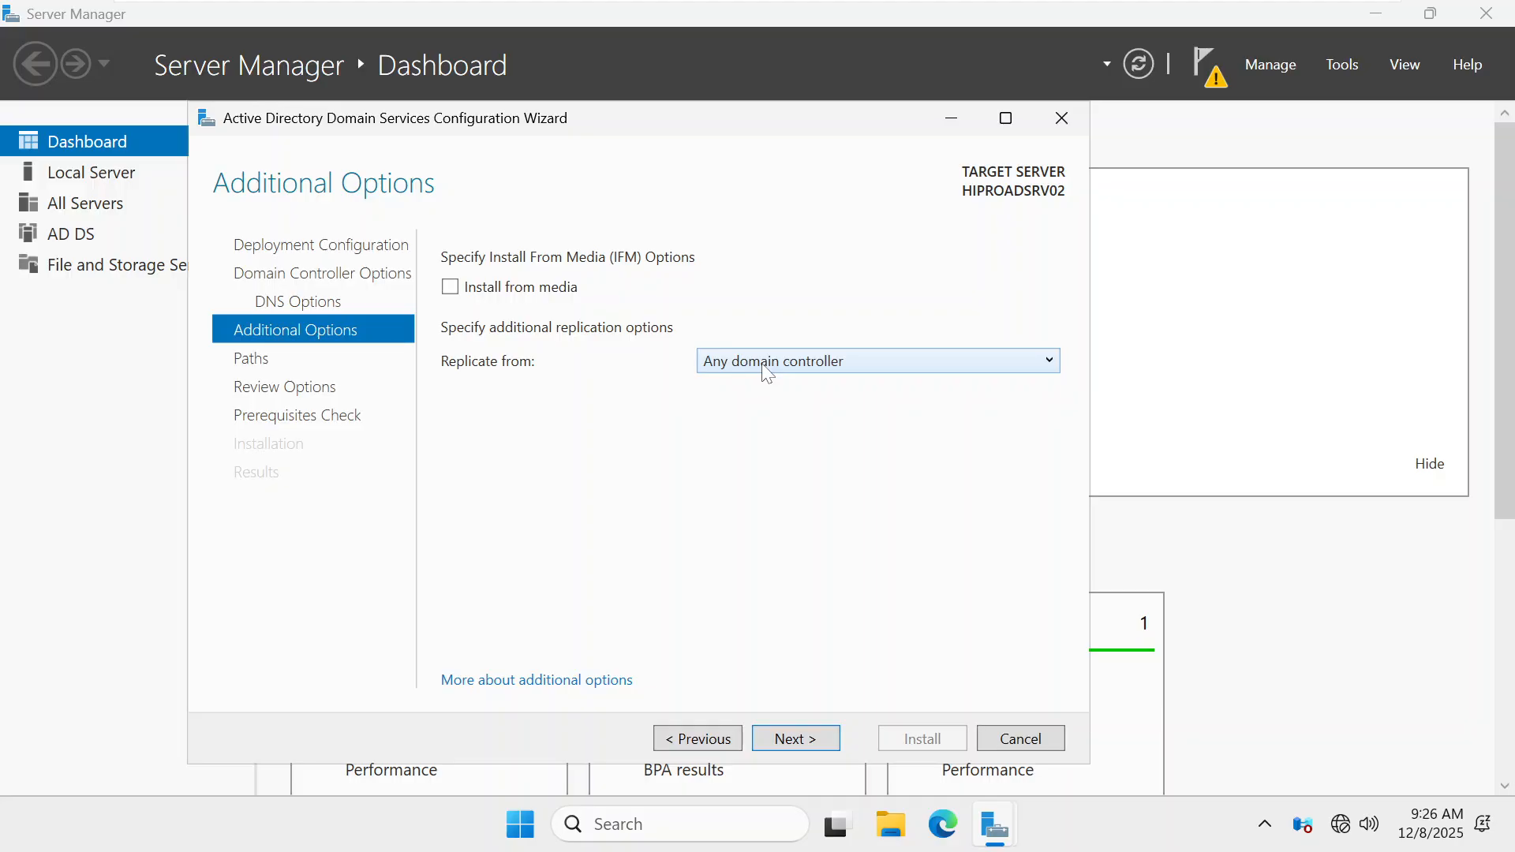
pyautogui.click(787, 746)
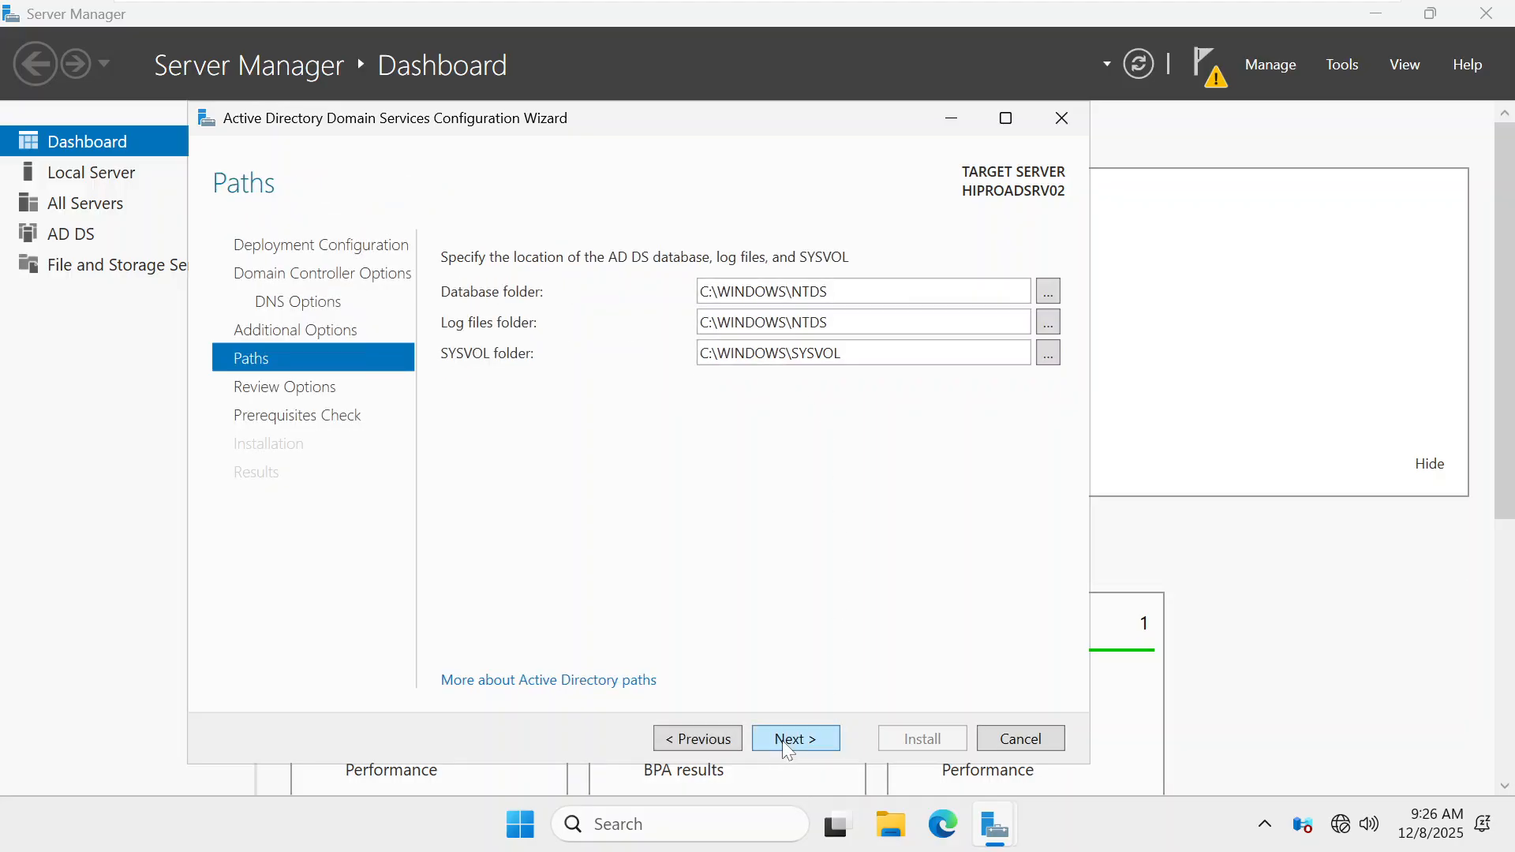
pyautogui.click(787, 745)
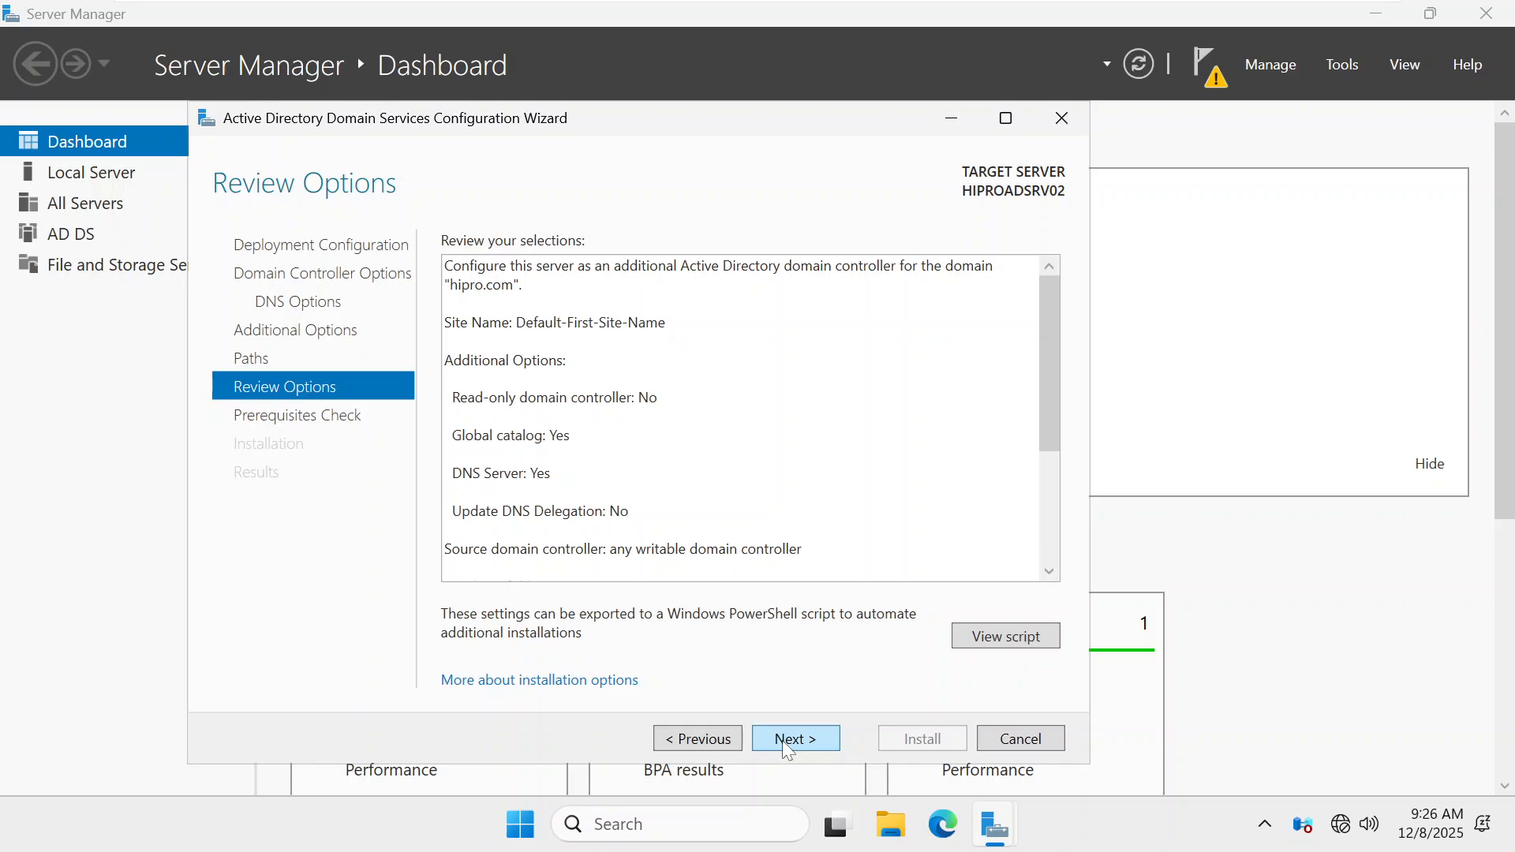
pyautogui.click(783, 740)
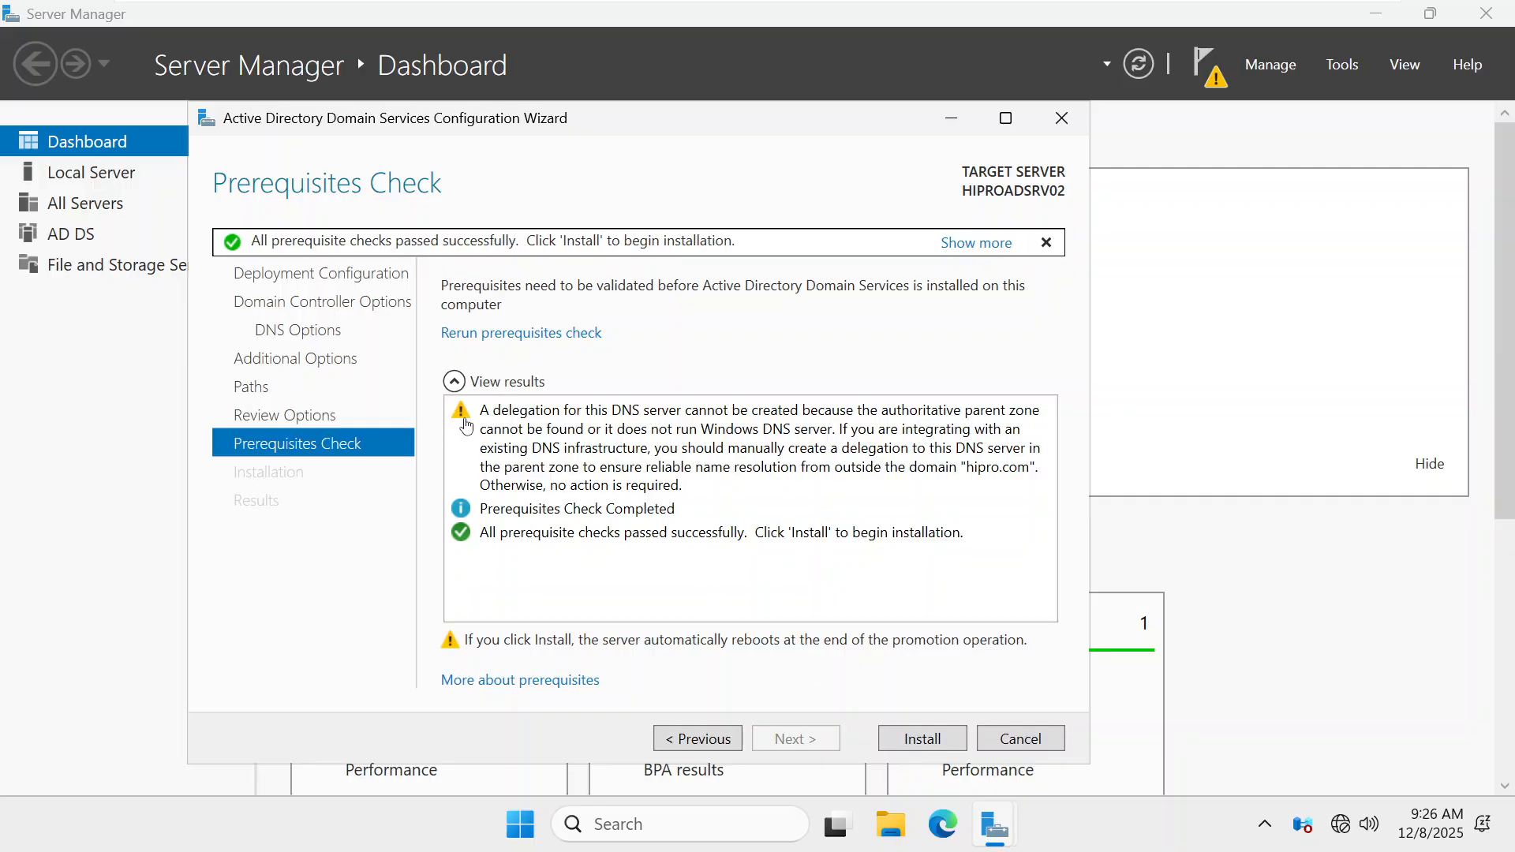
# Promote HIPROADSRV02 to a domain controller for hipro.com, dismissing the sign-out notice and finished results
pyautogui.click(931, 743)
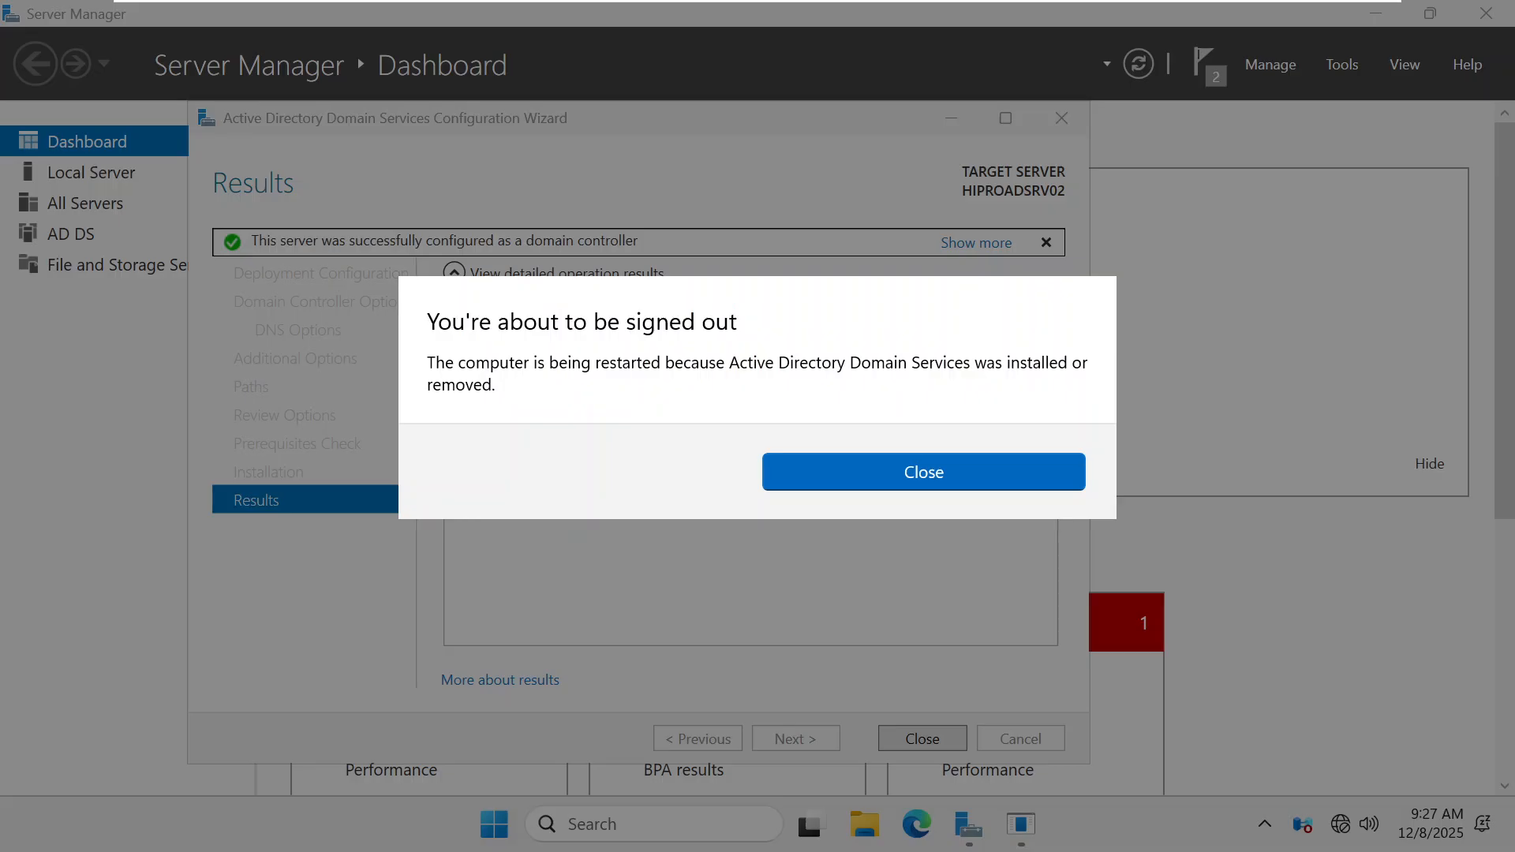
pyautogui.click(945, 479)
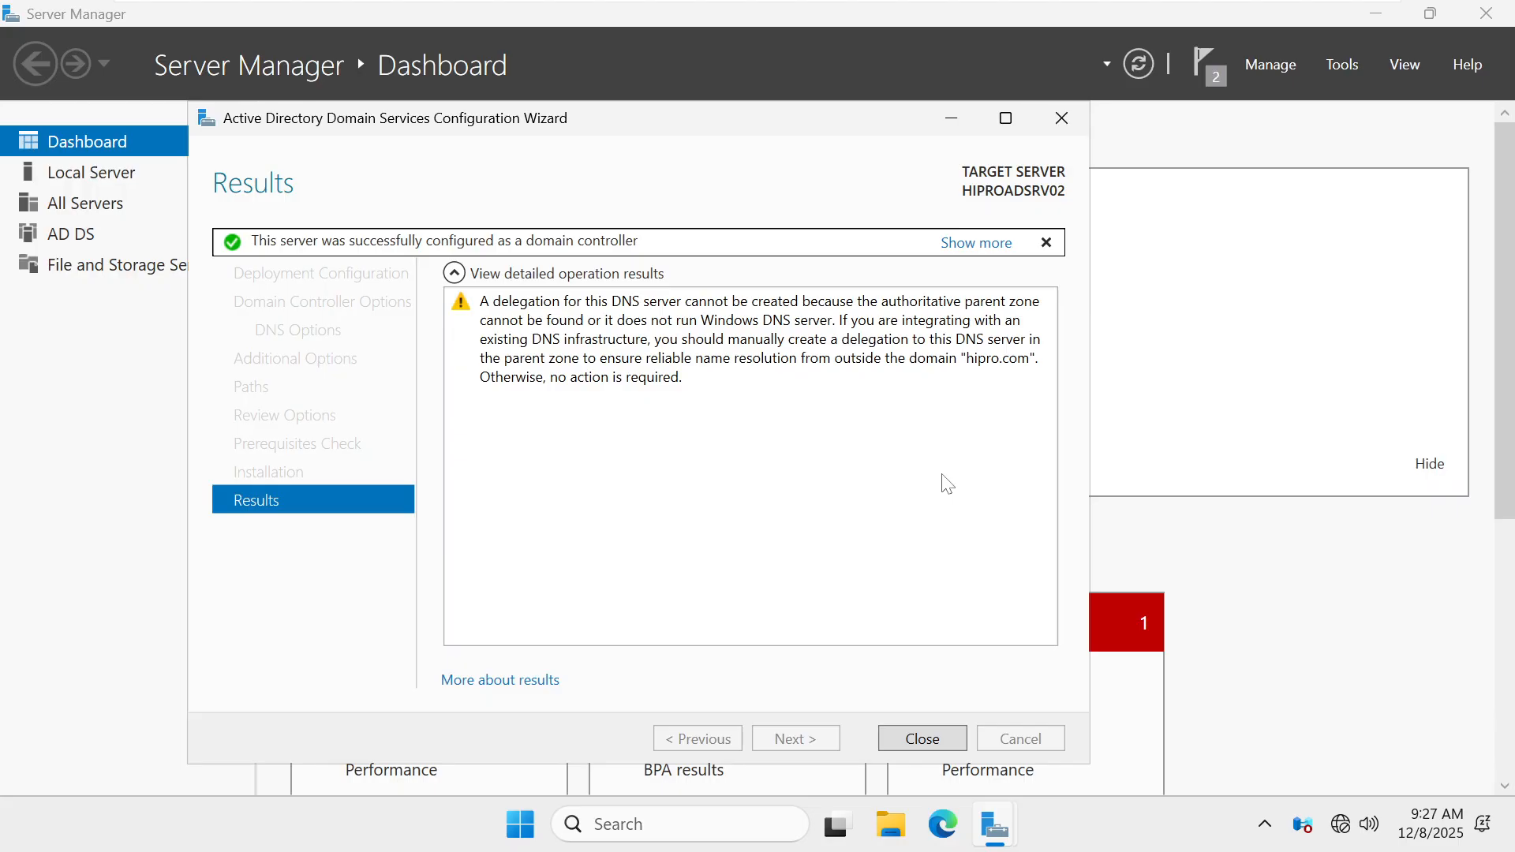
pyautogui.click(910, 726)
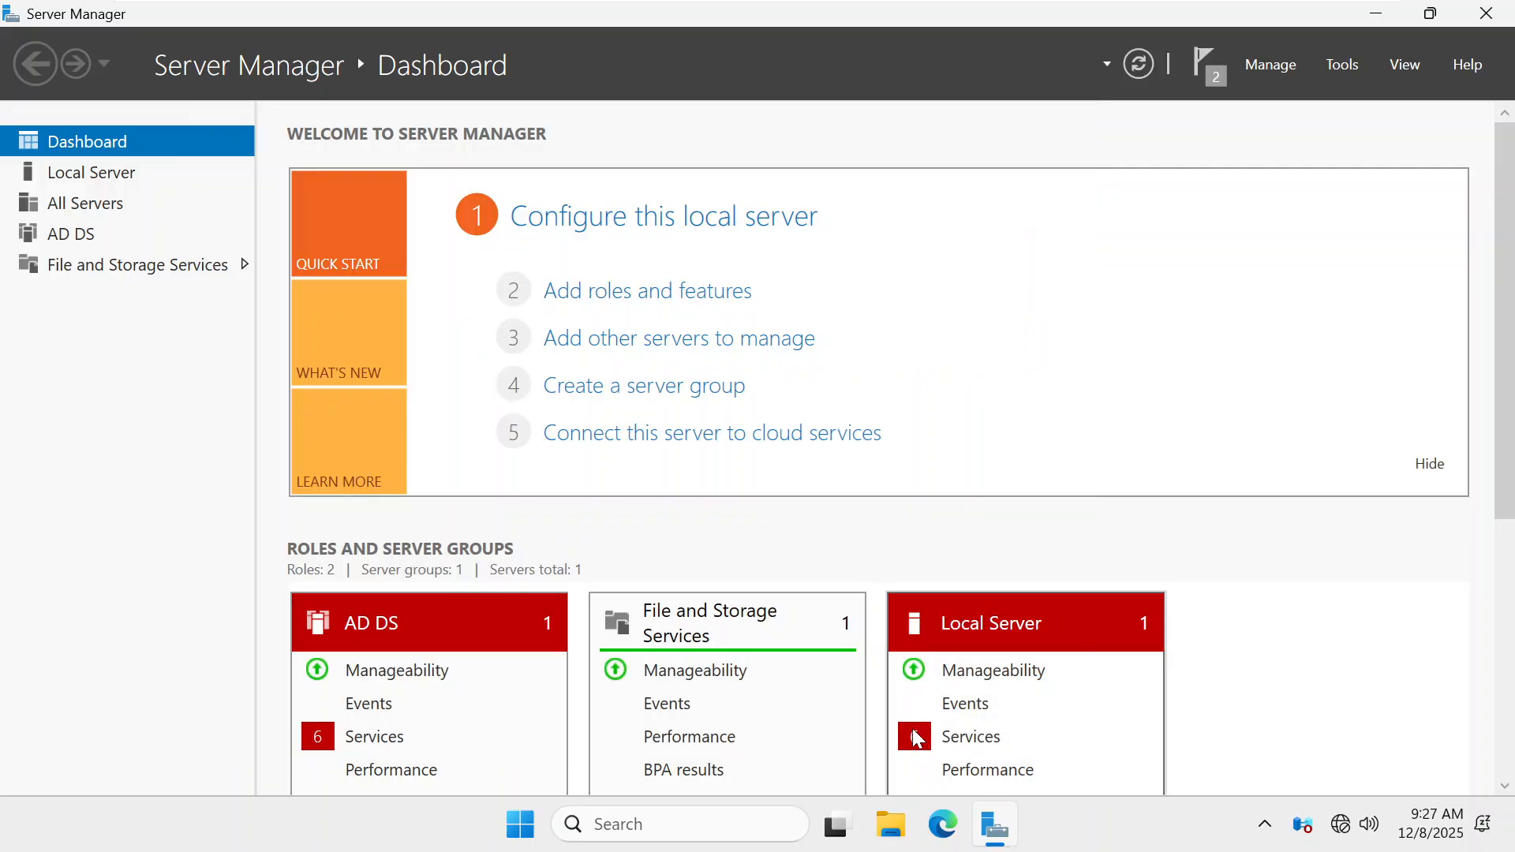